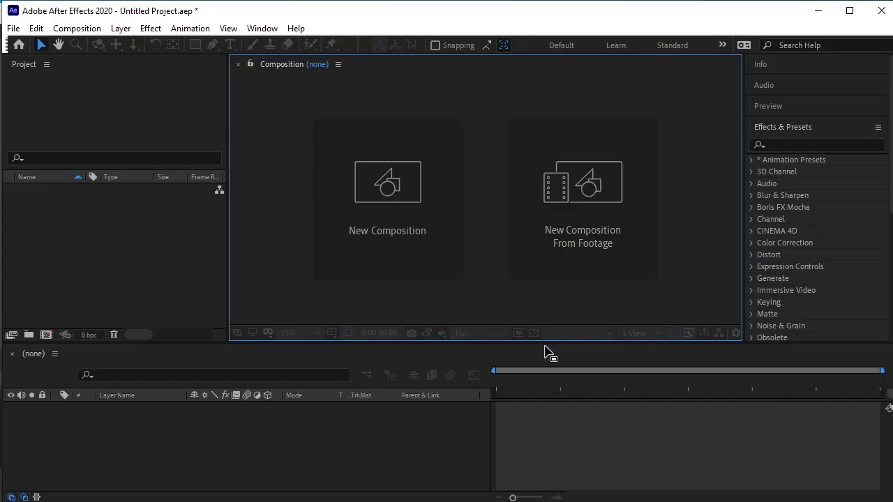
- Create Comp 1 at 2000×2000, 29.97 fps, 30 seconds long
left_click(384, 216)
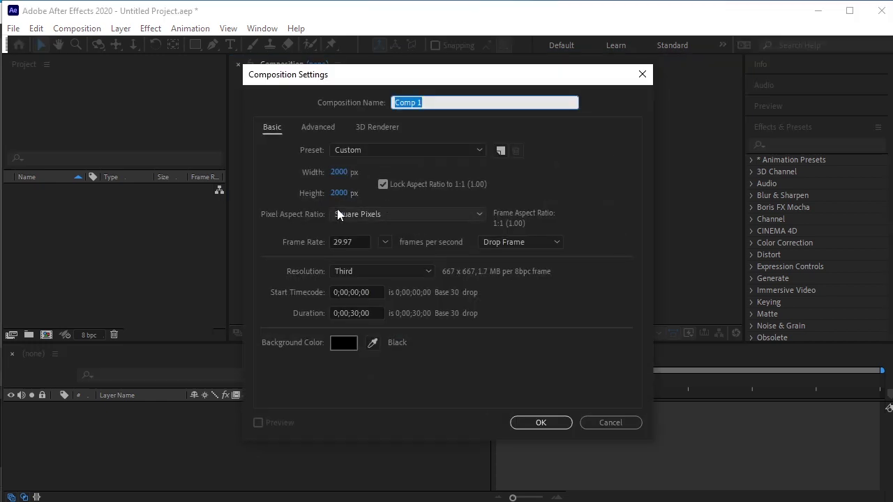
left_click(541, 423)
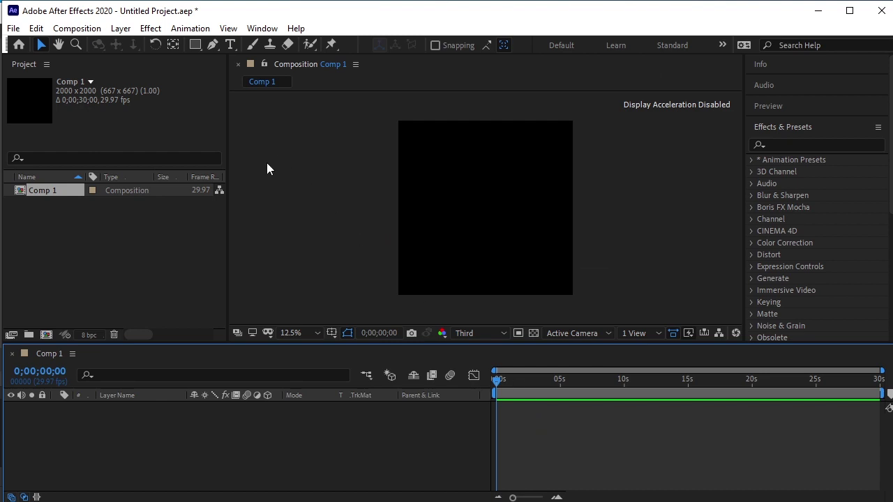
- Add a white comp-sized solid layer named White BG through Layer > New > Solid
left_click(130, 32)
mouse_move(151, 46)
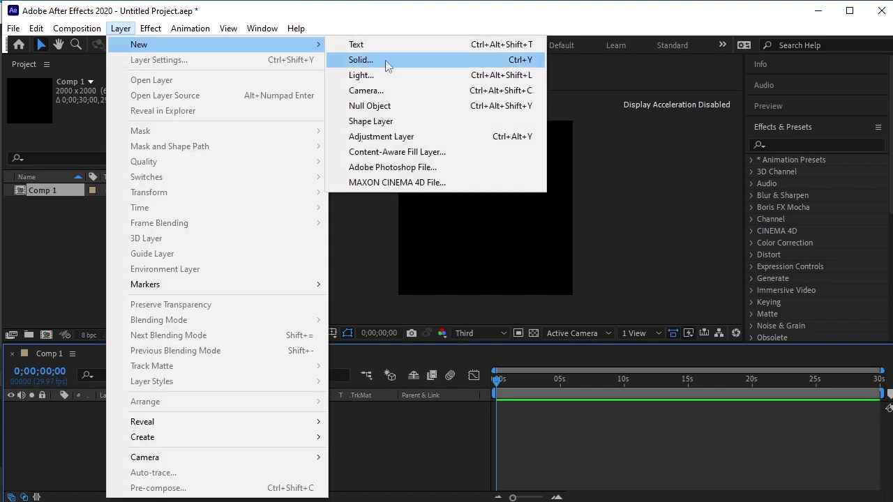
left_click(388, 61)
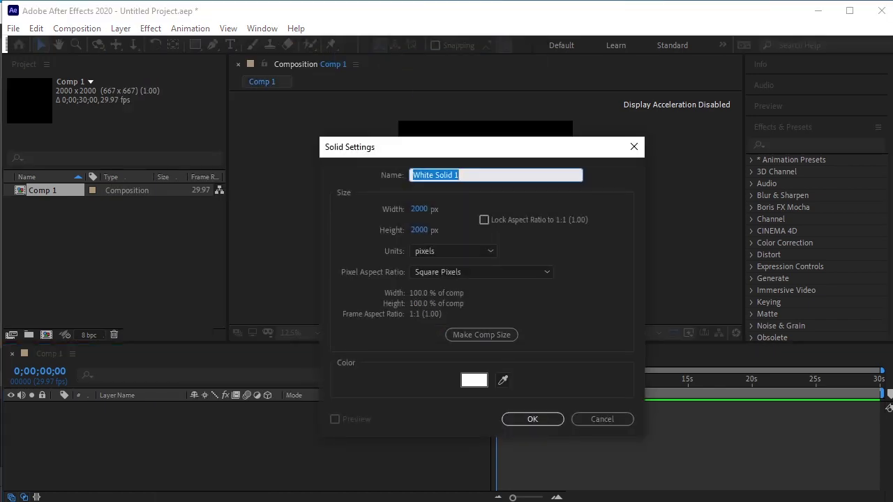
left_click(463, 174)
key("BackSpace")
key("BackSpace")
key("BackSpace")
key("BackSpace")
key("BackSpace")
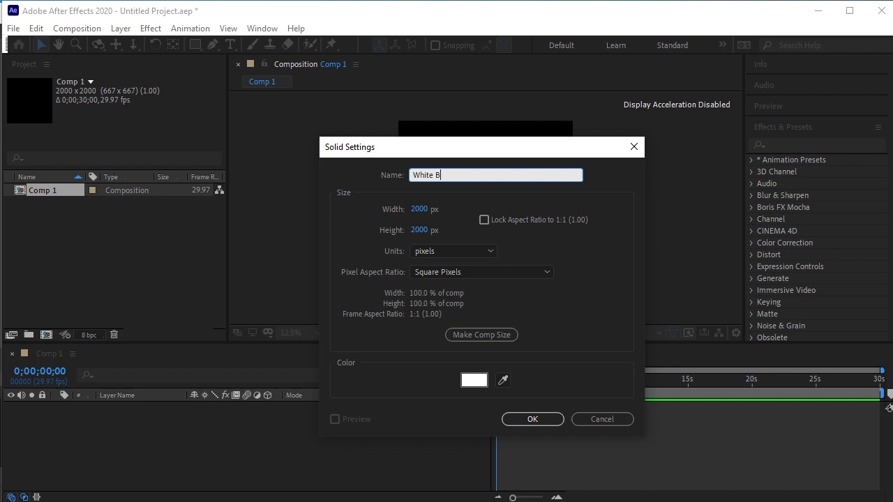
type("BG")
left_click(532, 419)
left_click(261, 443)
left_click(165, 408)
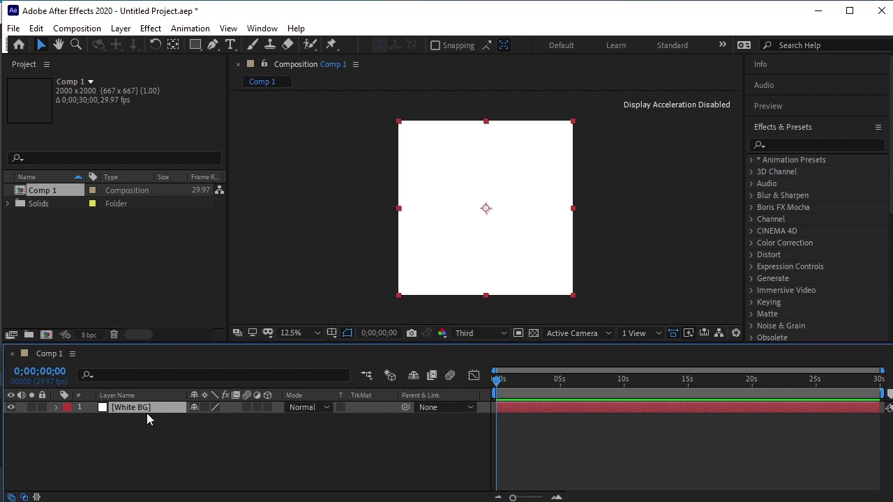
- Duplicate White BG and rename the top copy Yellow BG
key("ctrl+d")
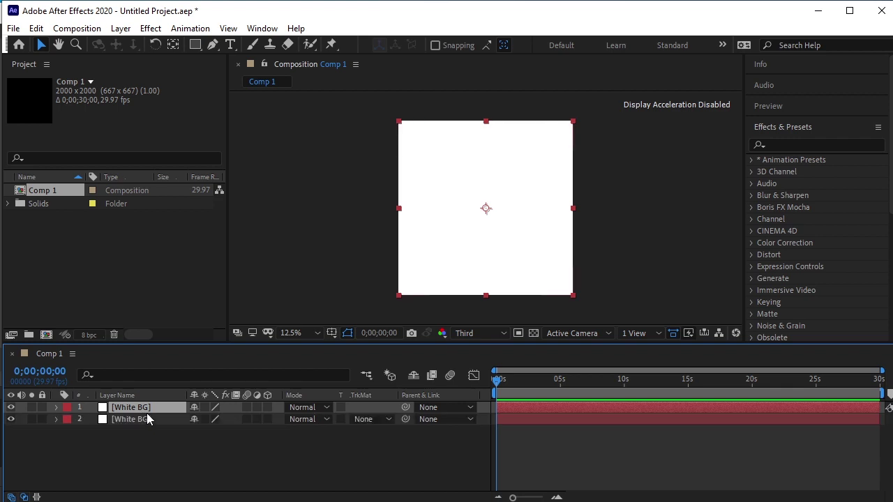
key("Return")
type("Yellow BG")
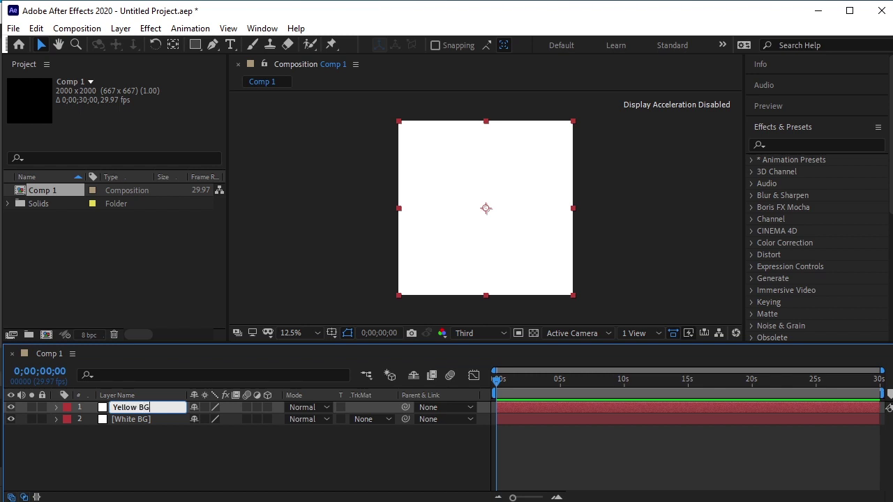
key("Return")
left_click(365, 454)
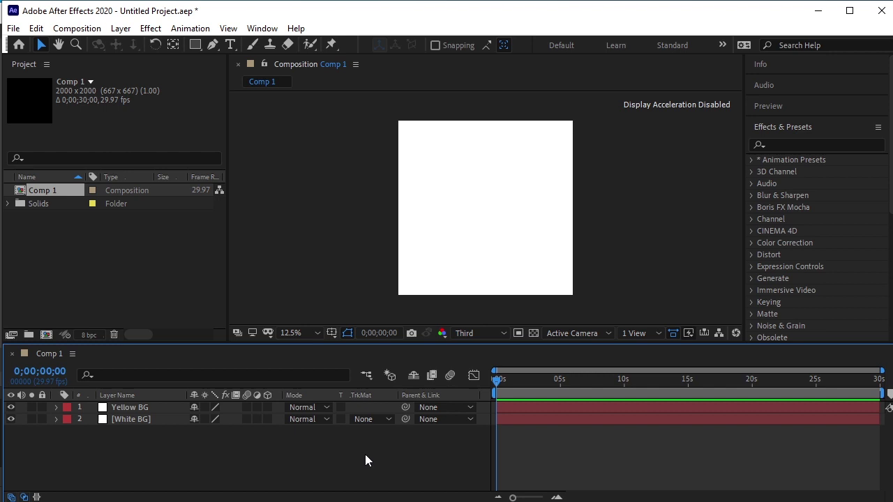
- Search Effects & Presets for 'fill' and apply the Fill effect to Yellow BG
left_click(145, 409)
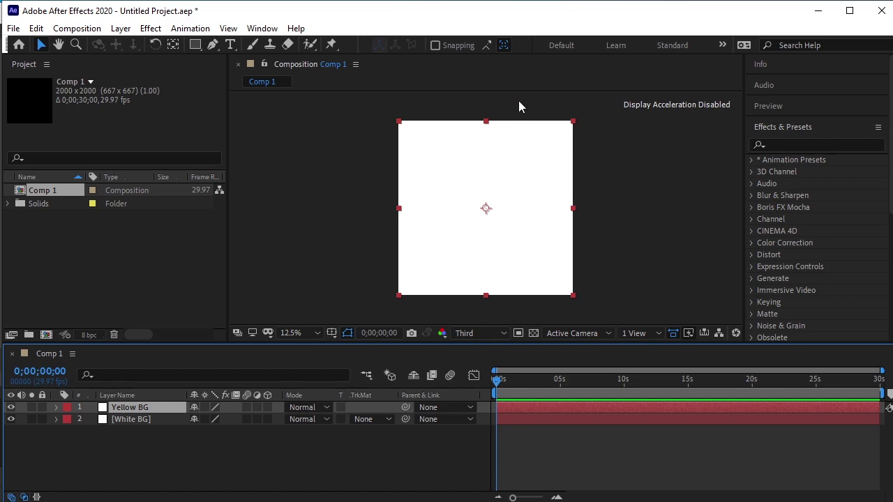
left_click(271, 28)
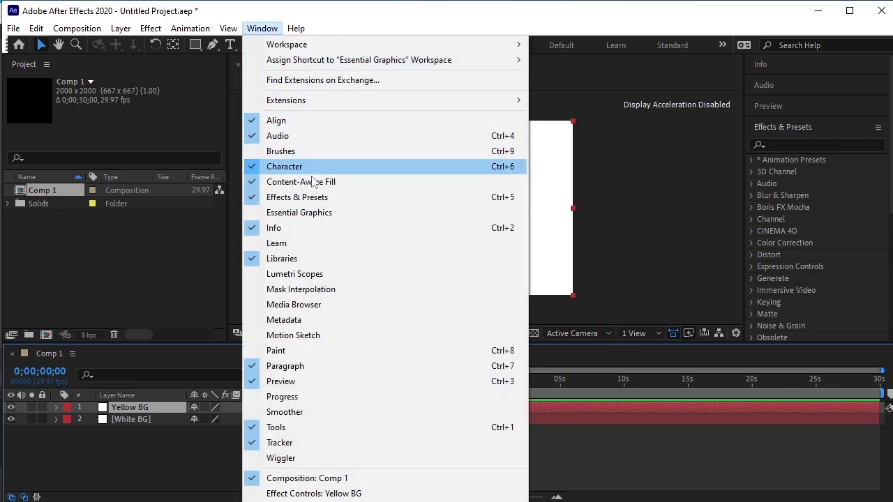
left_click(525, 197)
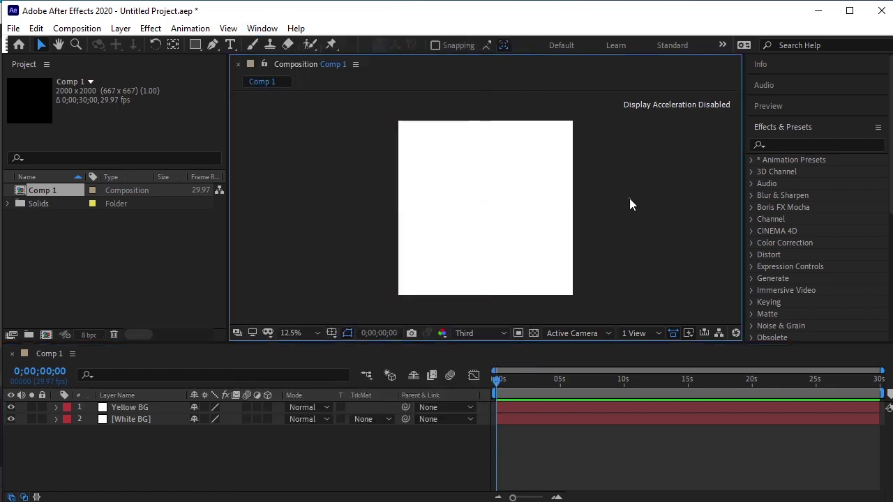
left_click(796, 145)
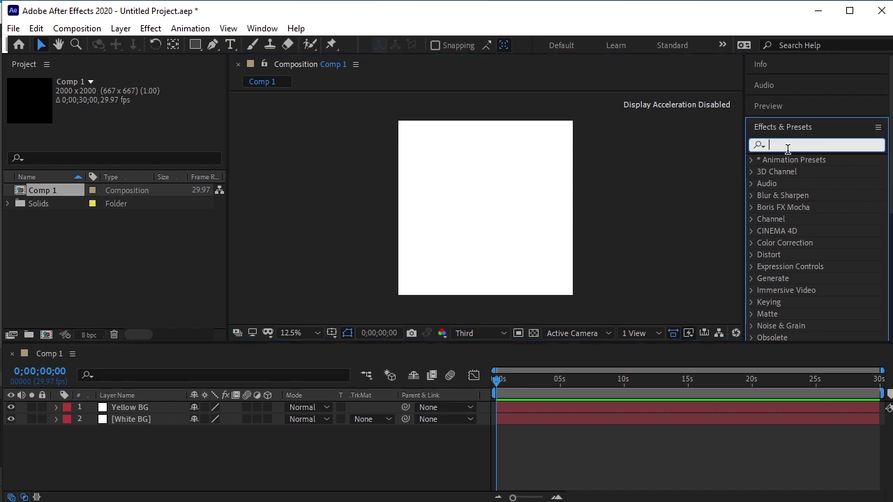
type("fill")
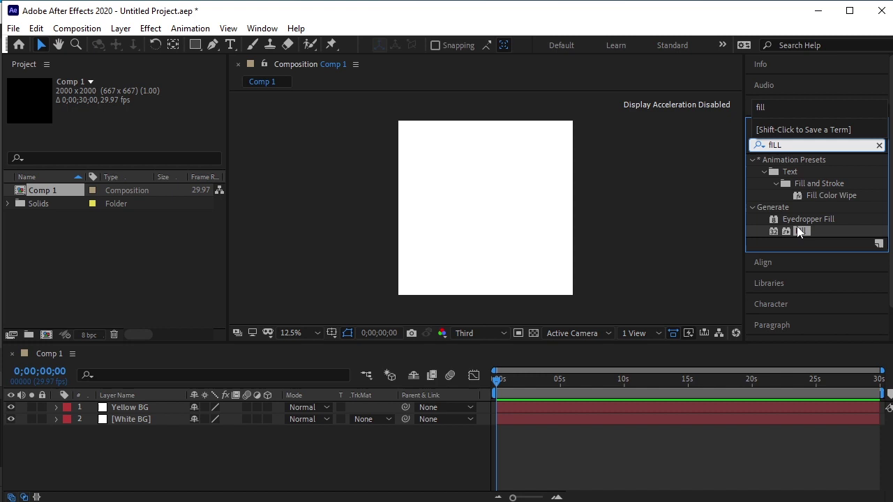
left_click_drag(807, 232, 160, 410)
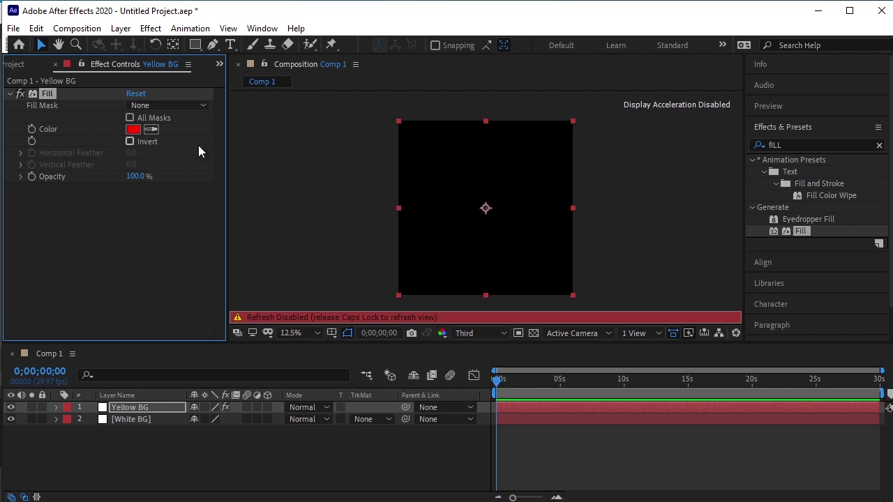
- Set Yellow BG's Fill colour to light yellow FFD75F
key("Caps_Lock")
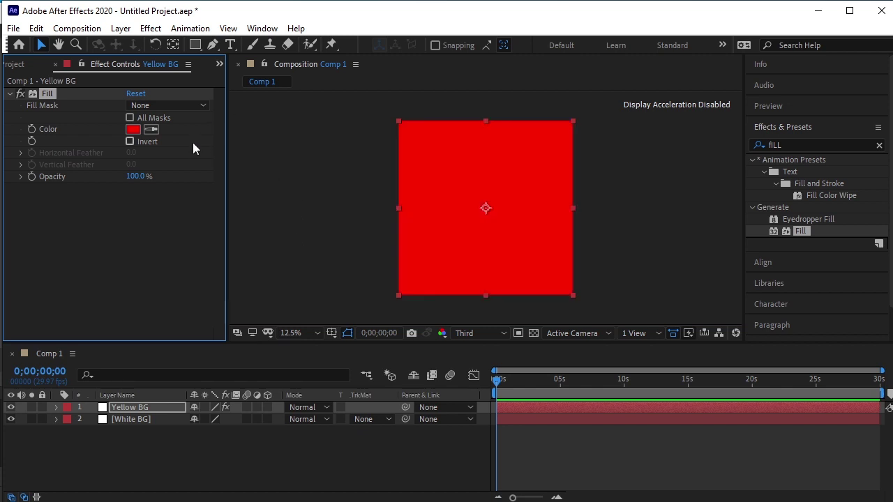
left_click(132, 129)
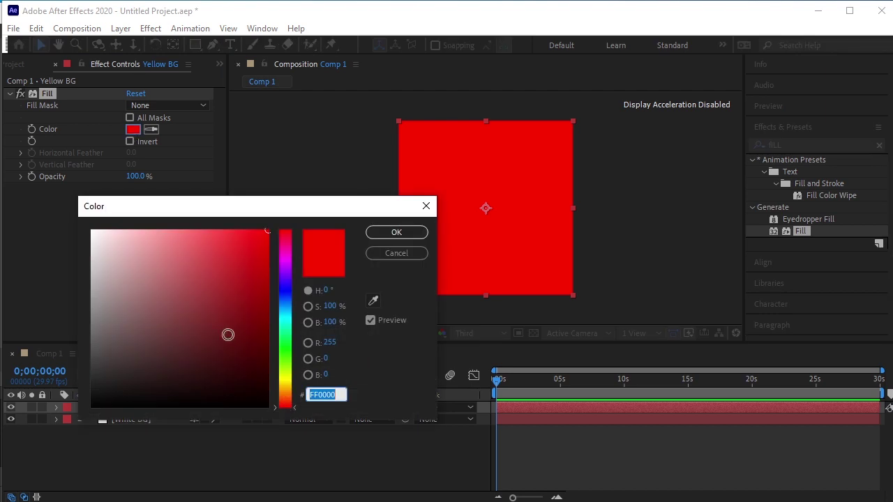
mouse_move(291, 388)
left_mouse_down()
mouse_move(291, 377)
mouse_move(292, 388)
left_mouse_up()
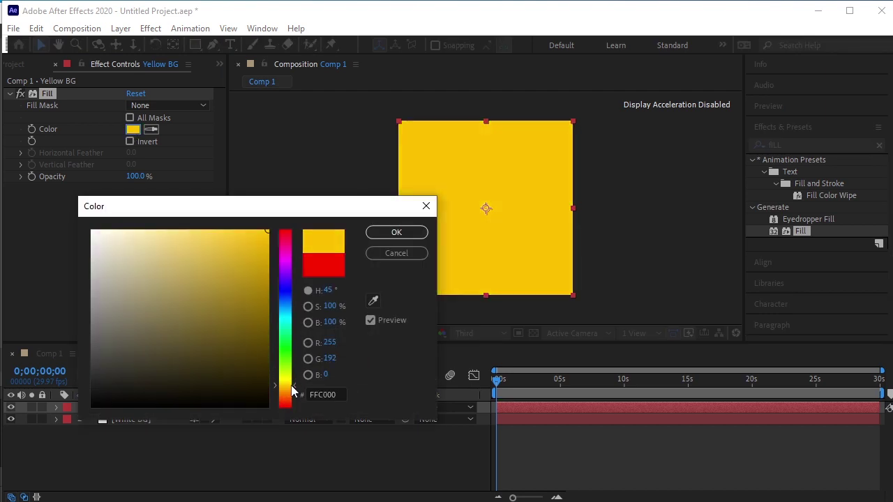
mouse_move(221, 253)
left_mouse_down()
mouse_move(217, 224)
mouse_move(202, 221)
left_mouse_up()
left_click_drag(292, 395, 290, 391)
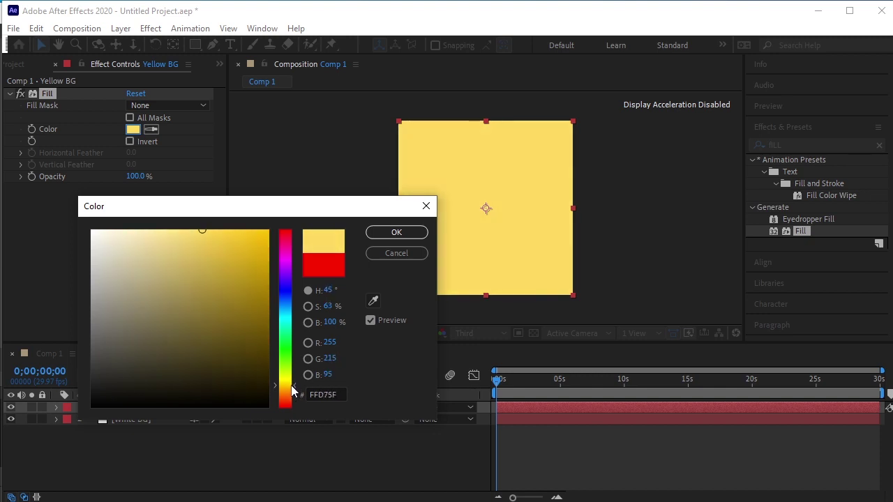
left_click(404, 237)
left_click(219, 433)
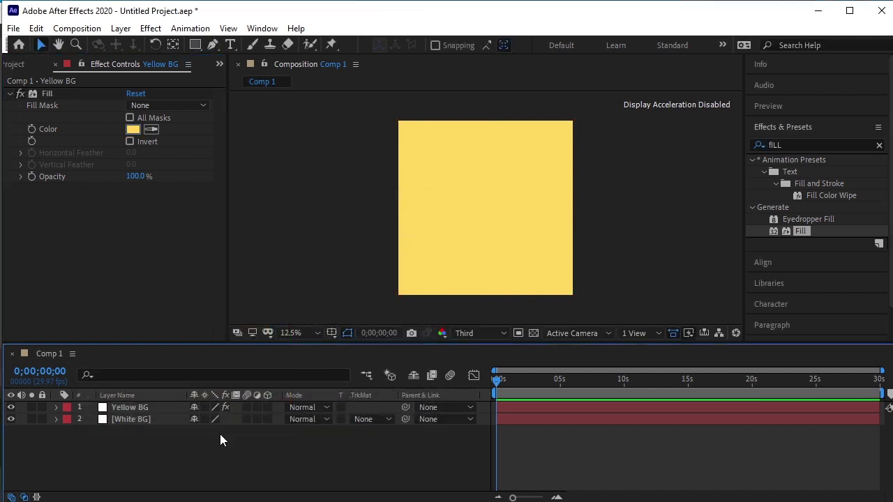
left_click(151, 419)
left_click(154, 407)
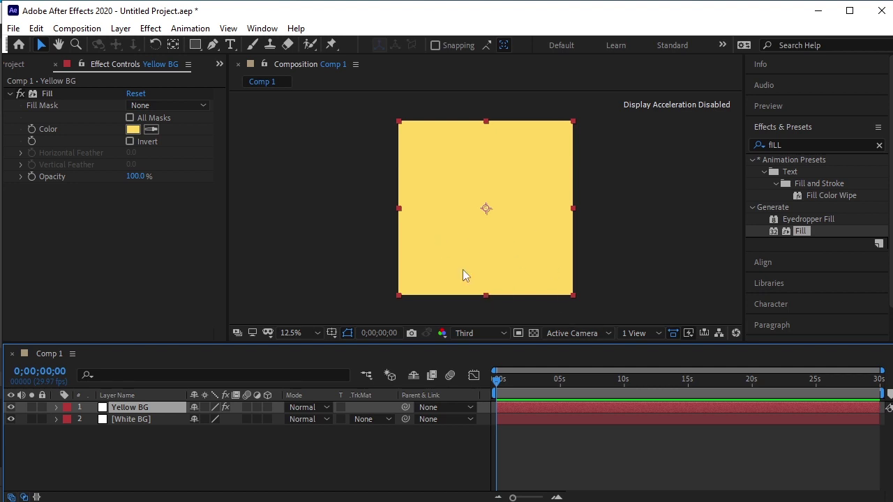
- Set White BG's X position to 0
left_click(126, 421)
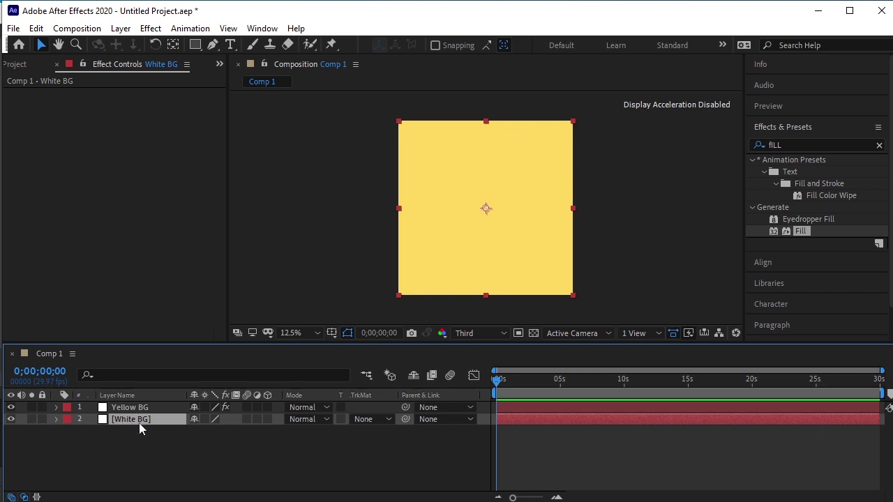
key("p")
left_click(204, 431)
left_click(193, 459)
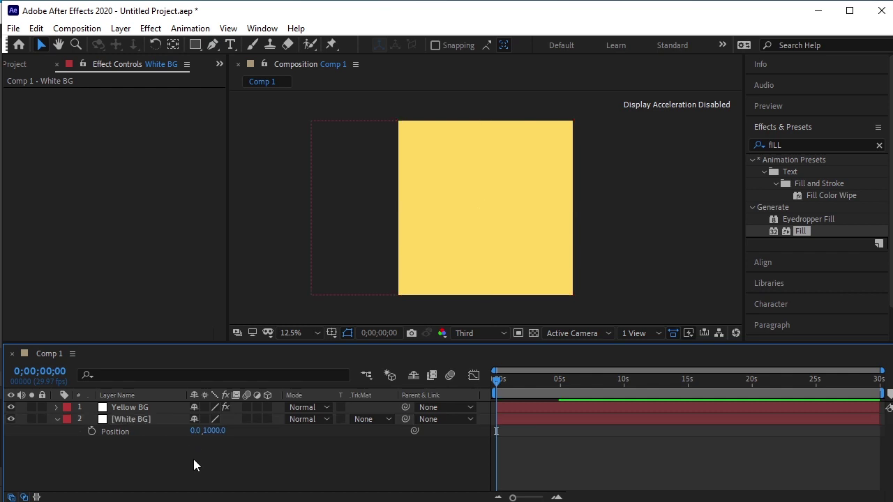
left_click(57, 420)
- Set Yellow BG's X position to 2000, leaving yellow on the right half
left_click(120, 407)
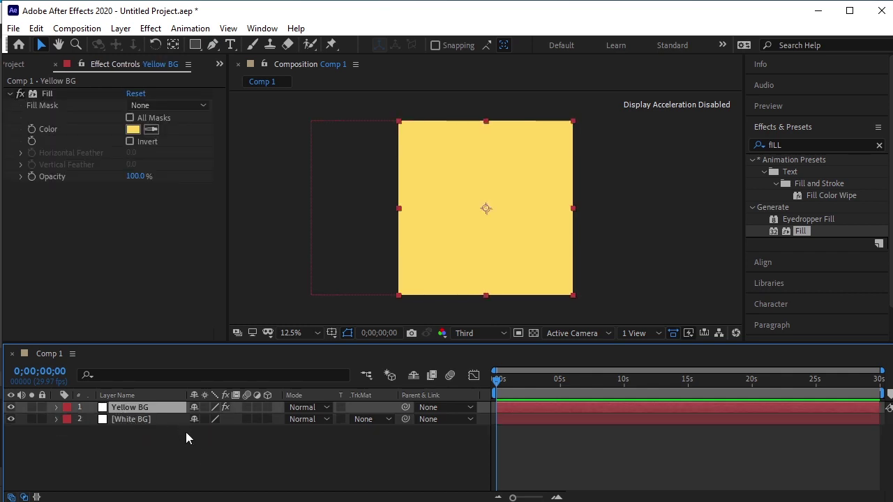
key("p")
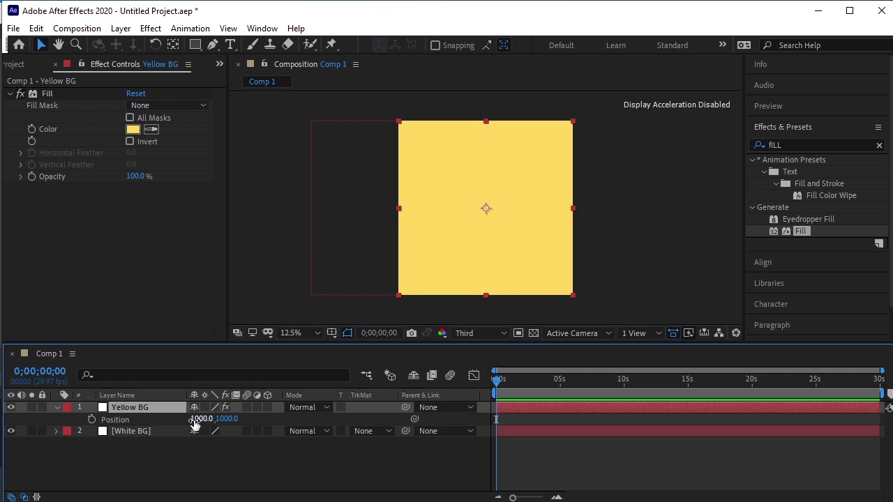
left_click(201, 419)
type("2")
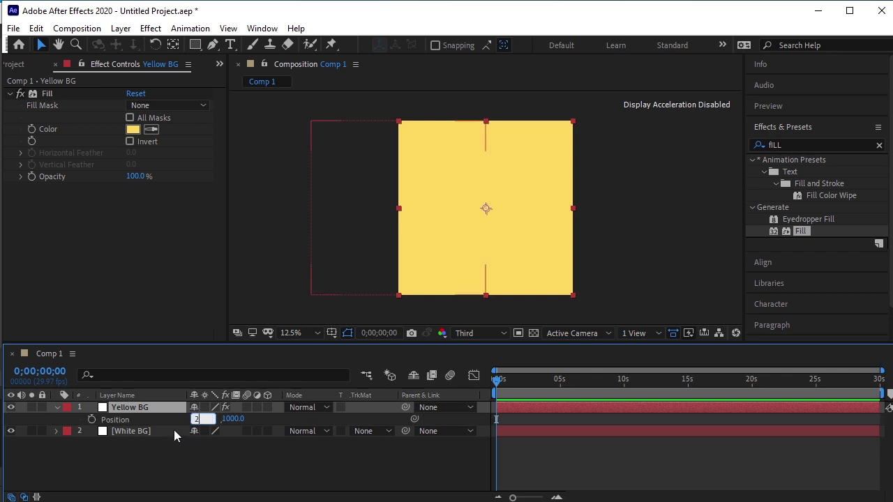
type("000")
left_click(189, 451)
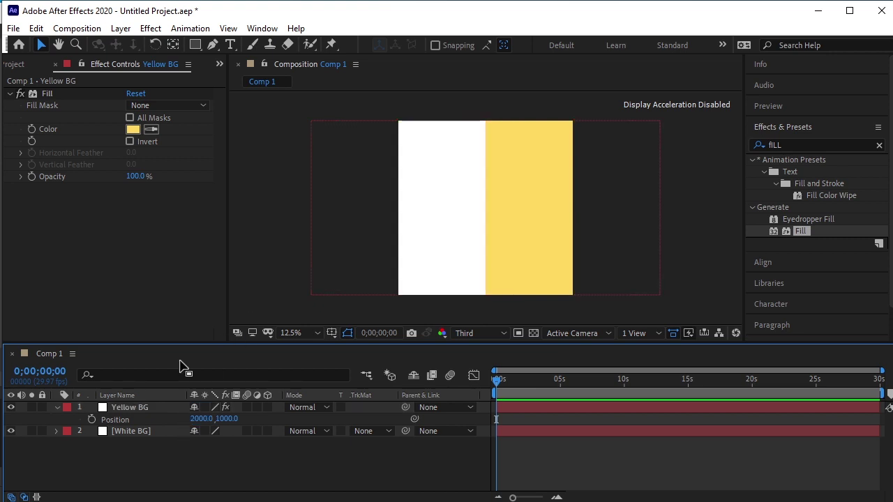
left_click(56, 407)
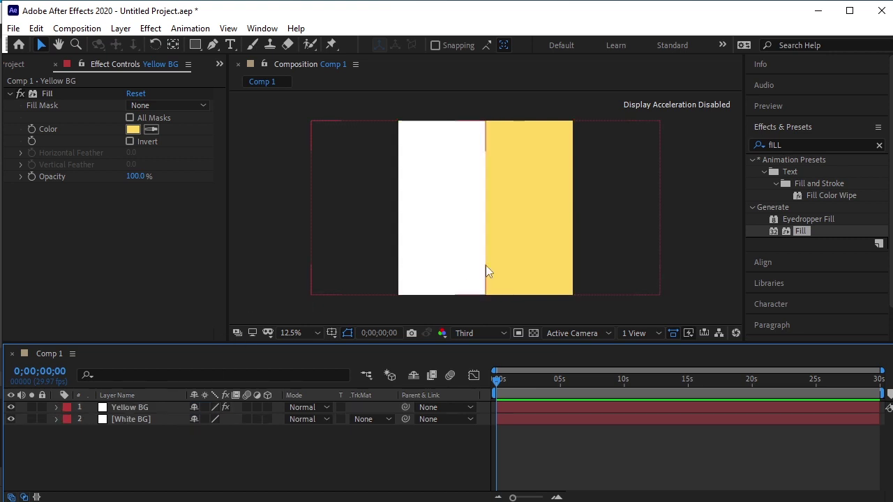
left_click(274, 292)
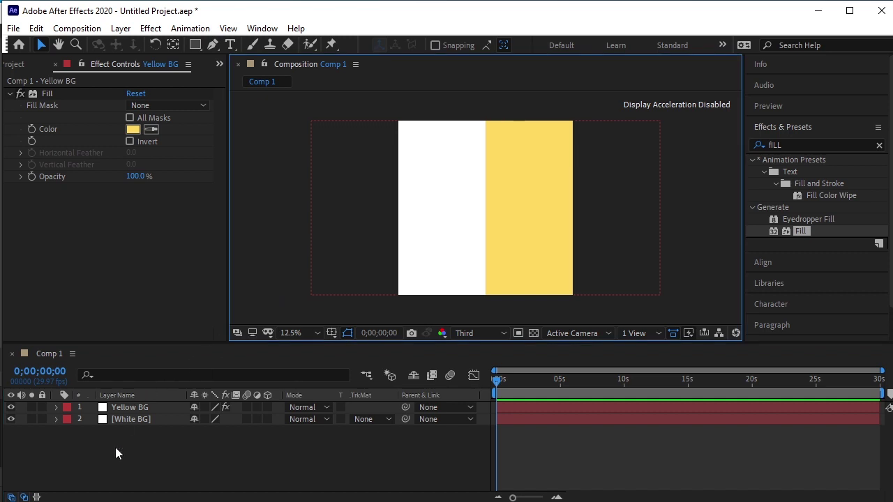
- Lock both background layers, then import mango.png and slice.png into the project
left_click(42, 407)
left_click(43, 418)
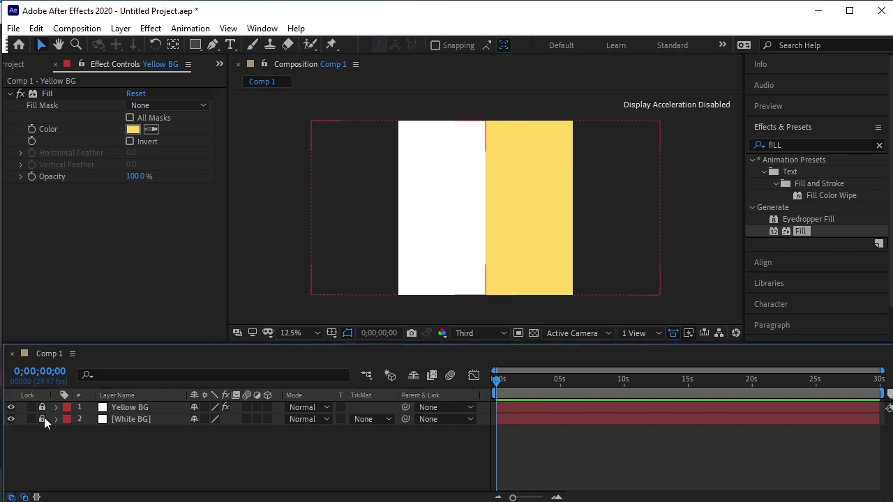
left_click(17, 65)
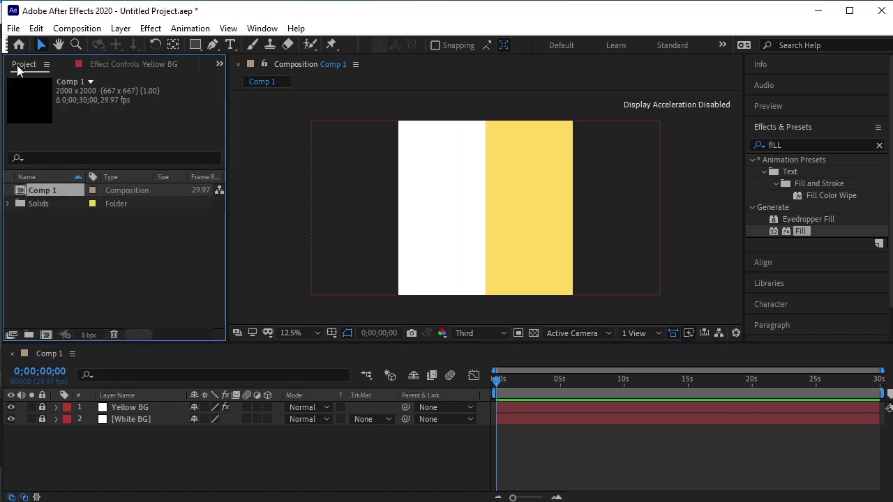
right_click(94, 237)
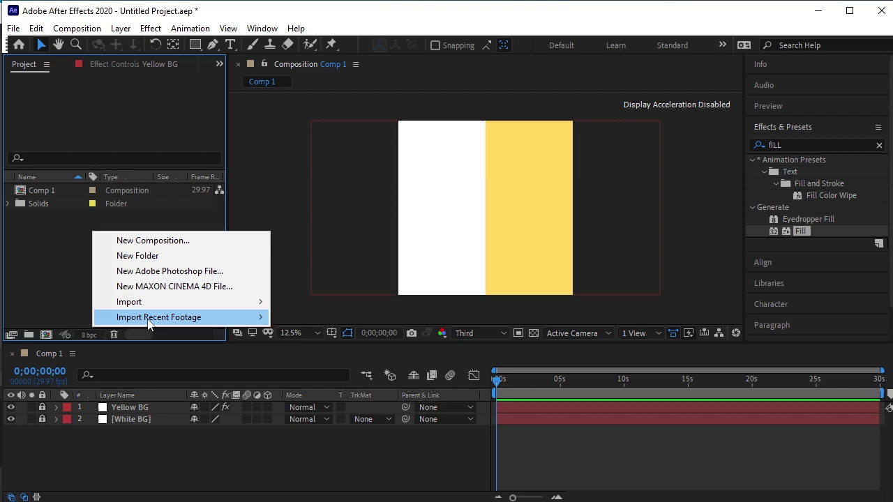
mouse_move(149, 311)
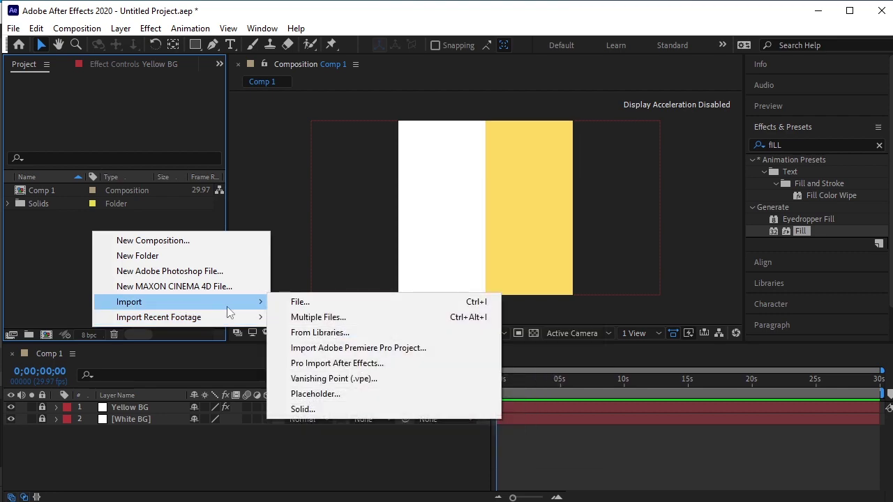
left_click(294, 307)
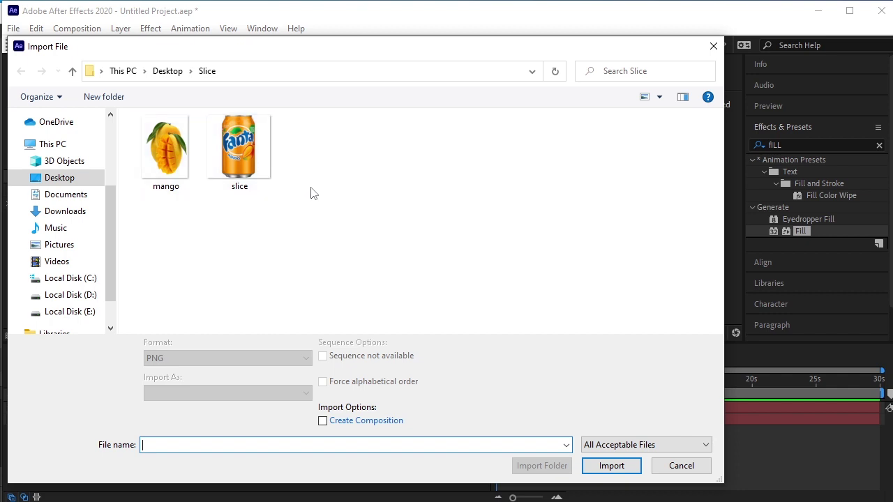
left_click(225, 185)
left_click(176, 187, "ctrl")
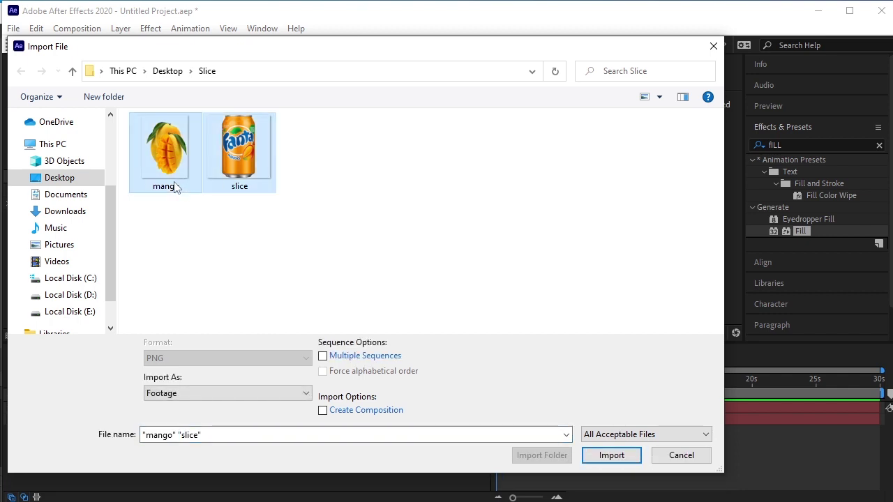
left_click(613, 457)
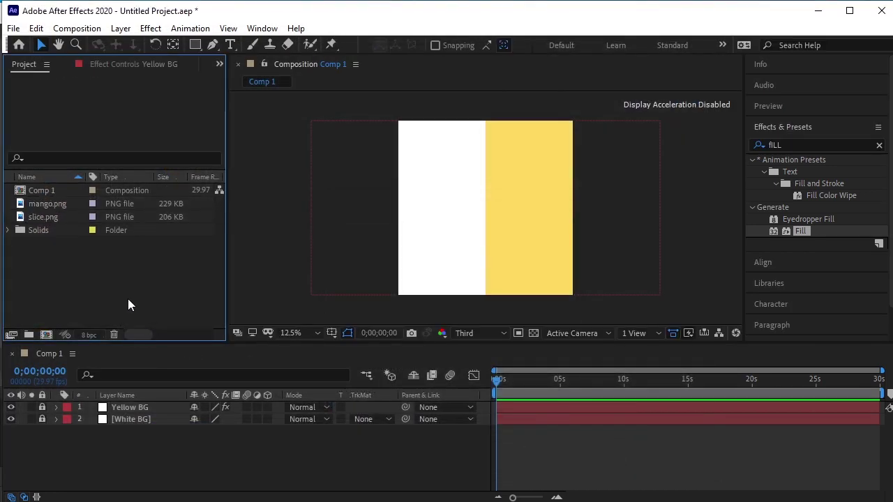
- Add mango.png above Yellow BG and move the mango onto the white left half
left_click(62, 206)
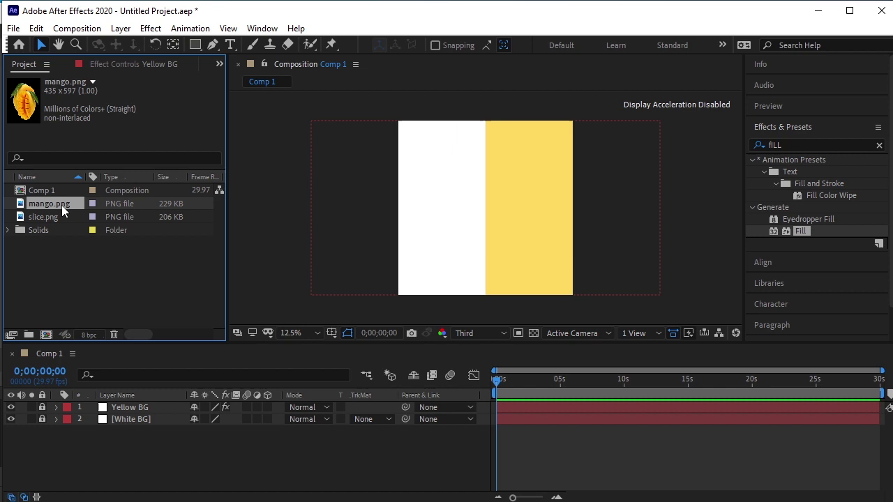
left_click_drag(62, 205, 104, 410)
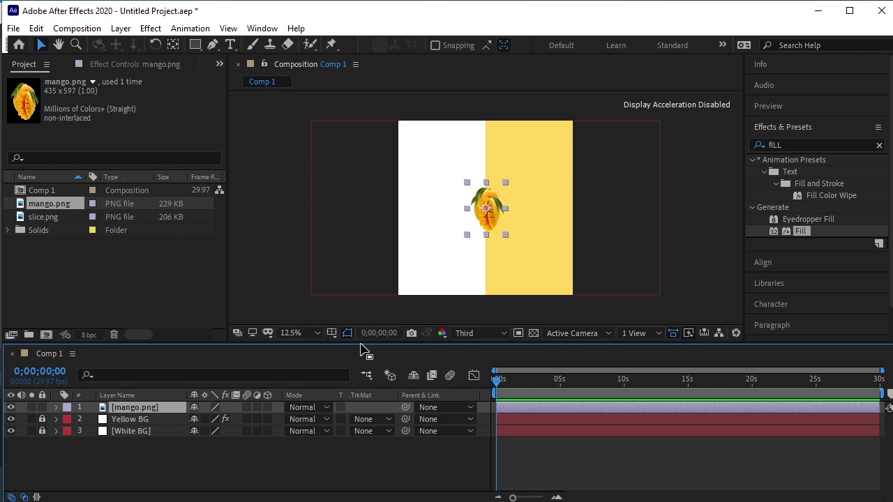
left_click_drag(360, 342, 363, 382)
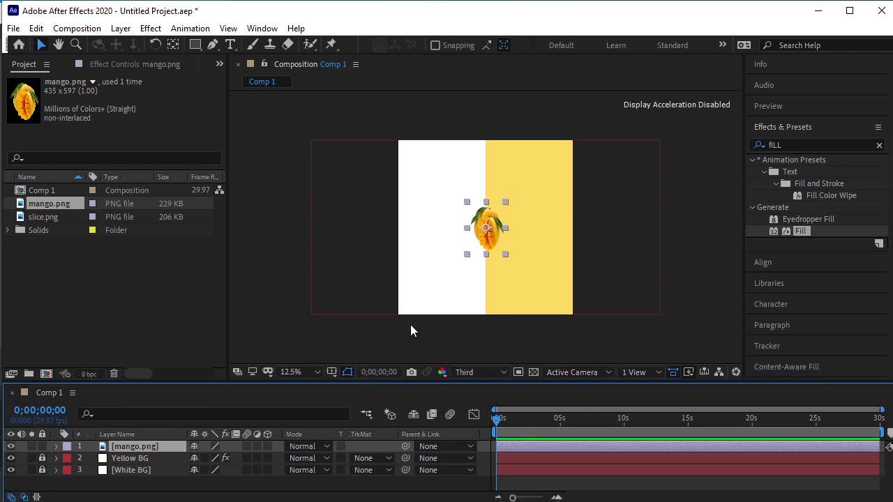
key("h")
scroll(455, 266, "up", 1)
left_click_drag(454, 273, 424, 227)
key("v")
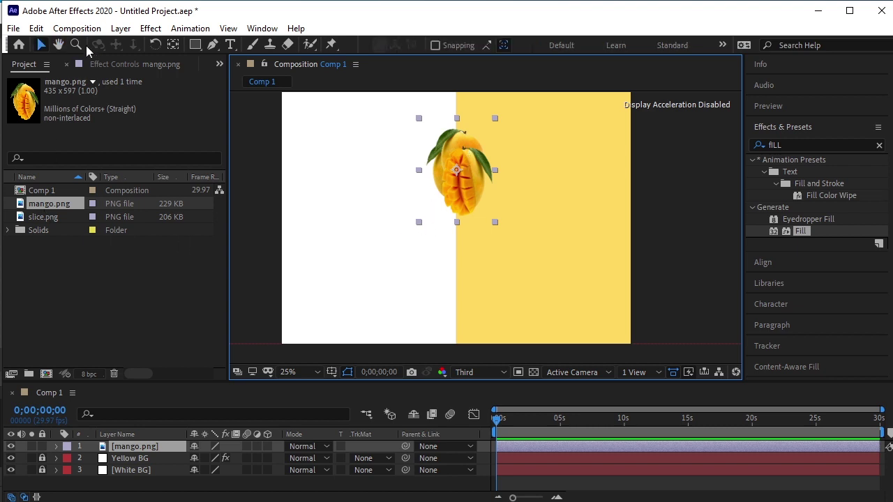
left_click(41, 45)
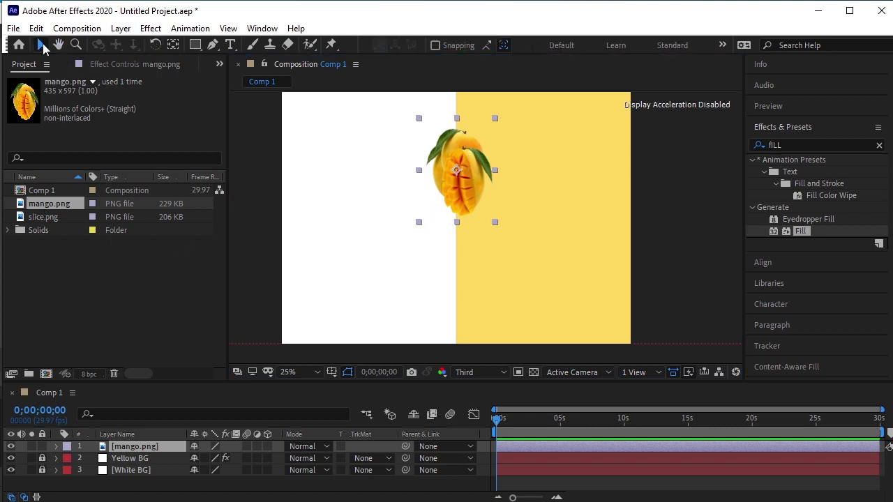
left_click_drag(459, 194, 394, 201)
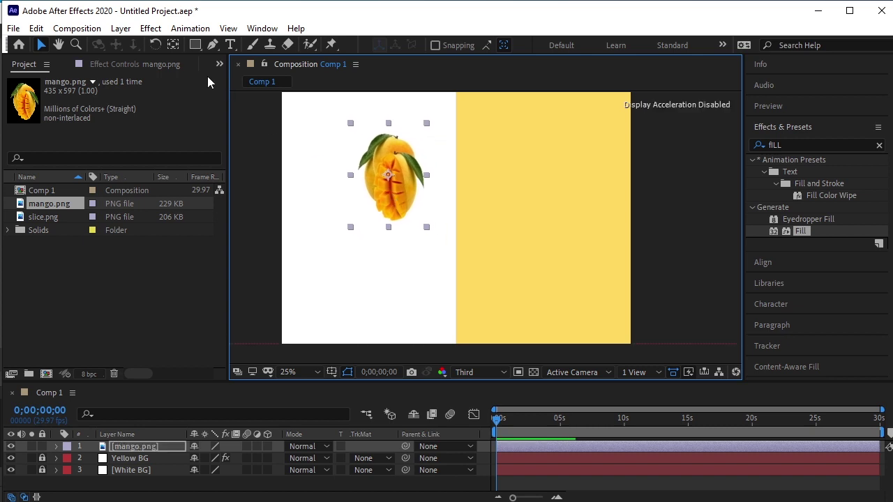
- Rotate the mango to a slight clockwise tilt
left_click(155, 45)
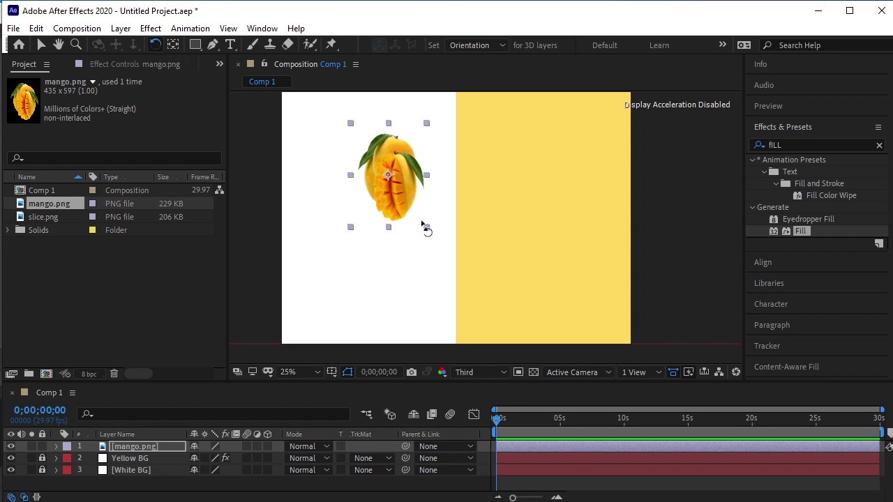
left_click_drag(426, 233, 430, 224)
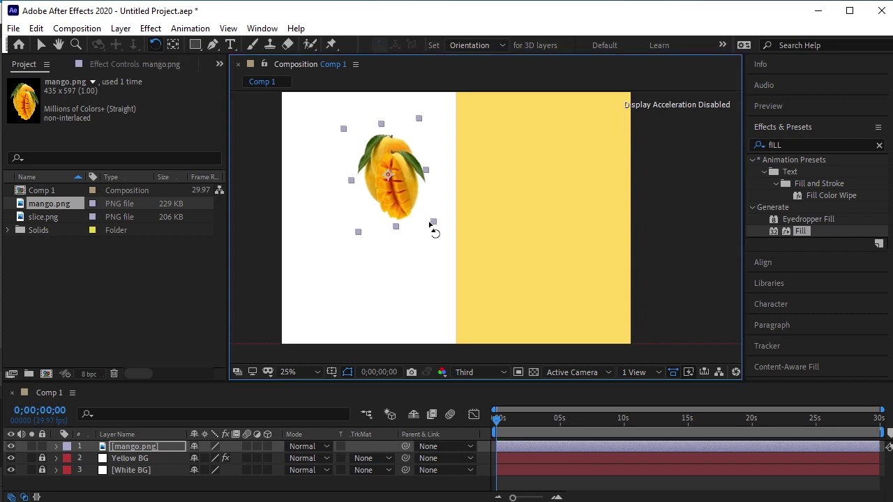
left_click_drag(429, 224, 429, 227)
key("v")
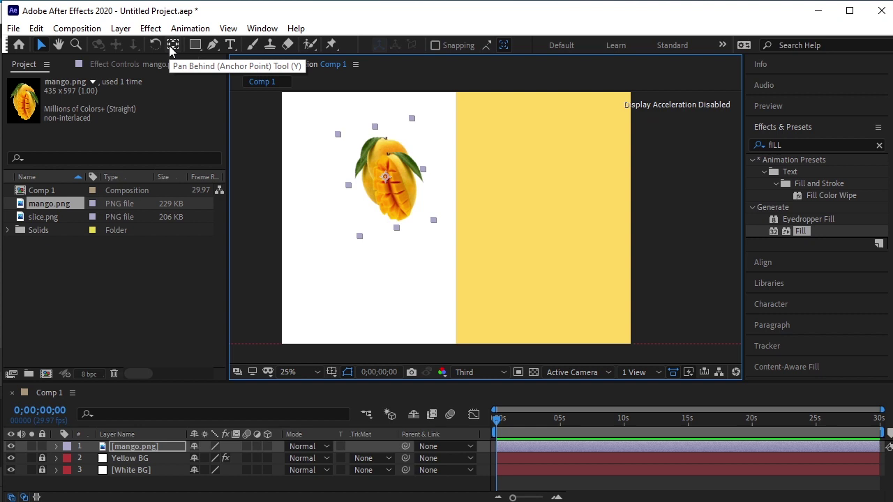
- Move the mango's anchor point to the frame's bottom centre and swing it counter-clockwise
left_click(170, 46)
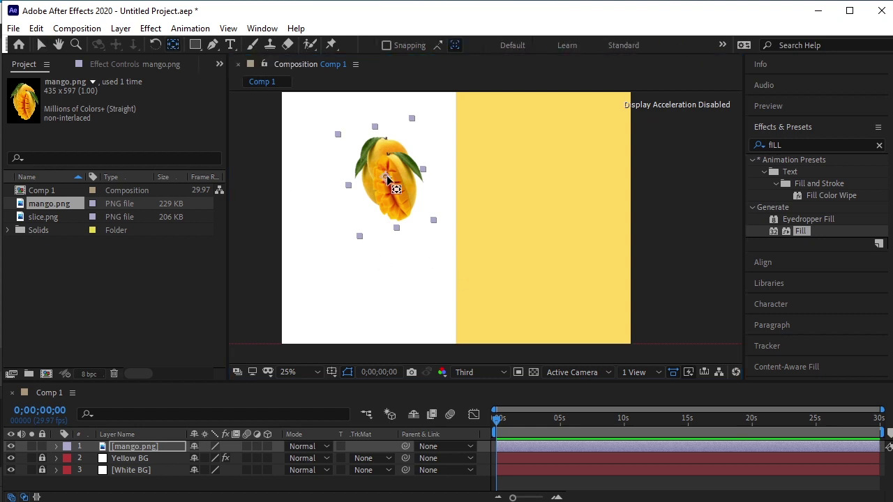
left_click_drag(397, 184, 454, 342)
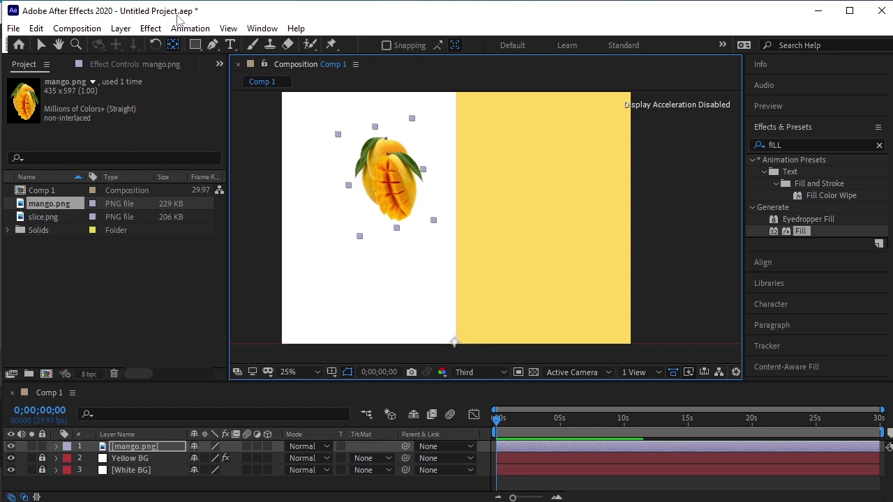
left_click(156, 45)
left_click_drag(438, 226, 430, 275)
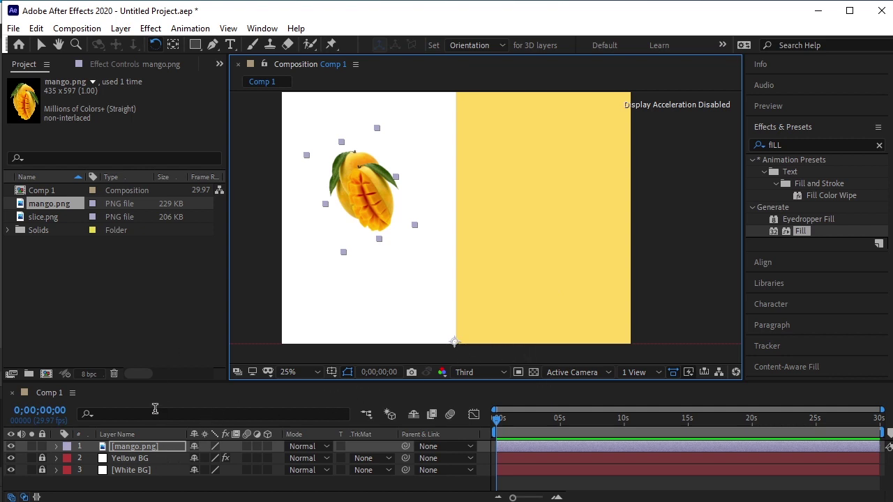
- Add a -21.2° Rotation keyframe to mango.png at 0s and zoom the timeline to frame level
left_click(150, 447)
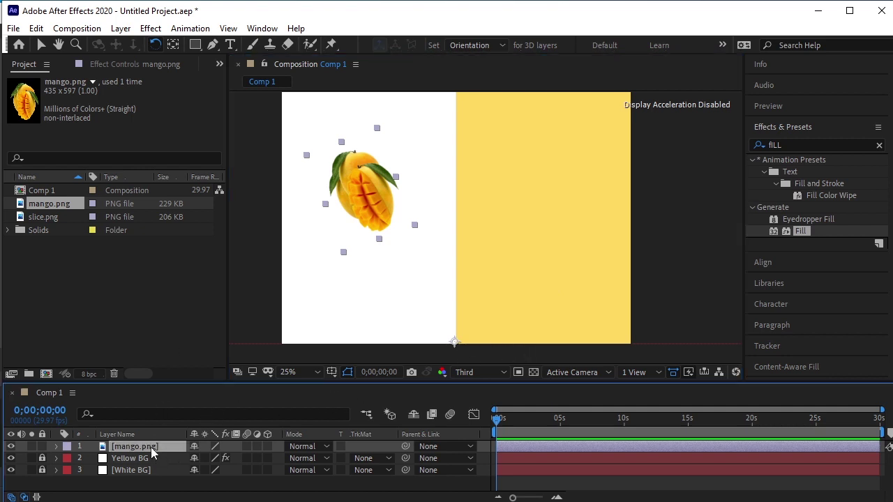
key("r")
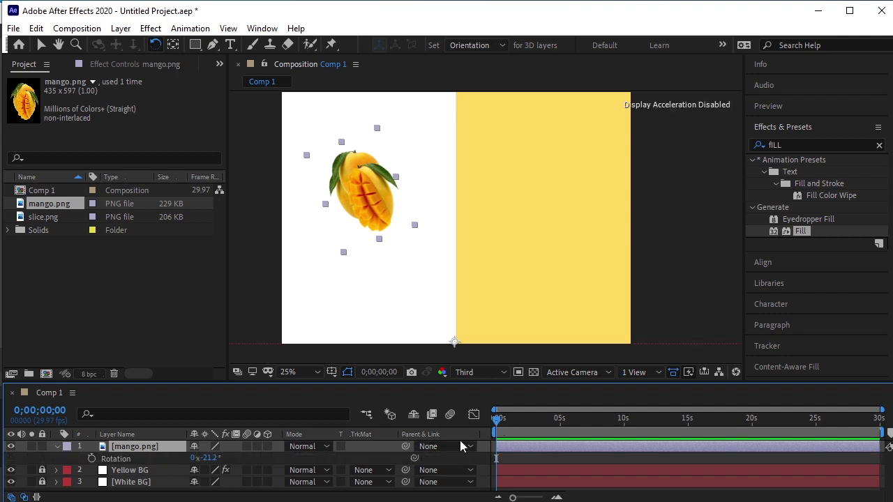
left_click(25, 497)
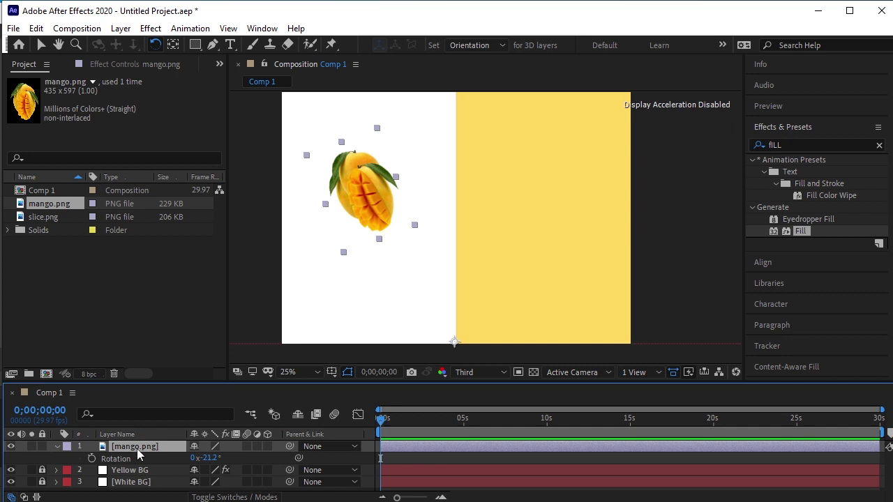
left_click(91, 459)
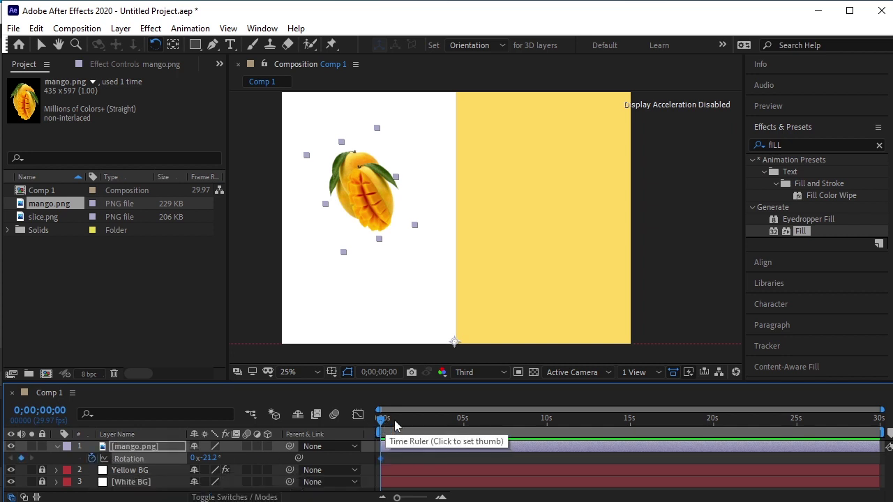
left_click_drag(397, 498, 427, 498)
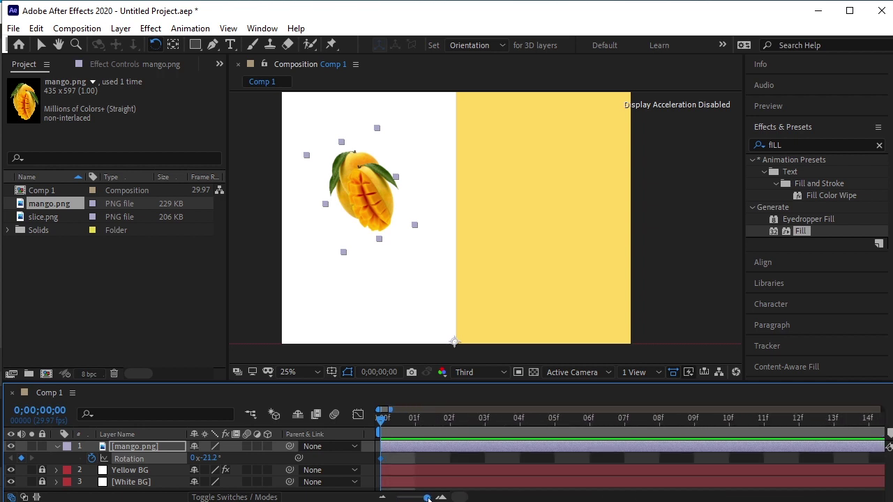
left_click_drag(426, 497, 421, 498)
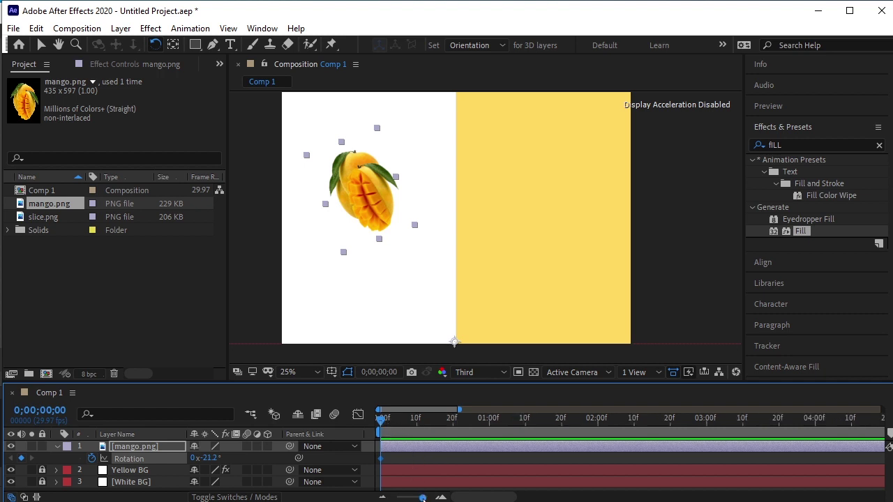
- Key the mango's Rotation at -30.2° a few frames in and preview the tilt
left_click_drag(385, 419, 415, 446)
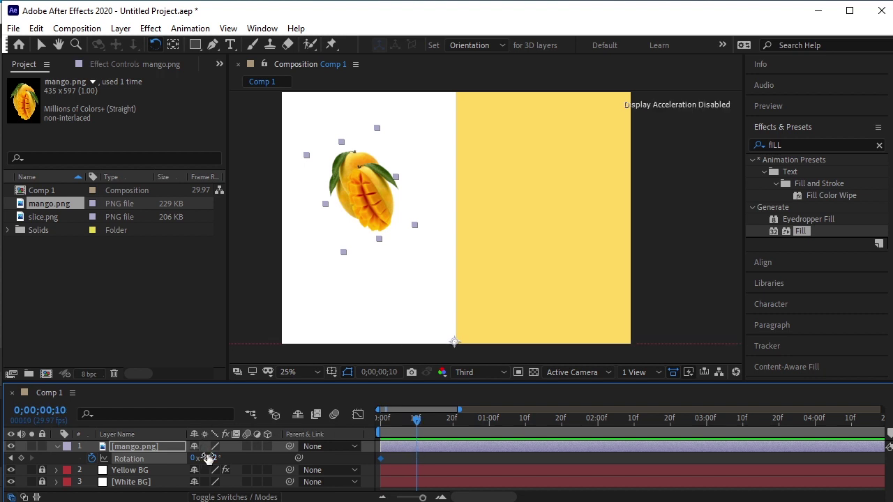
left_click_drag(208, 457, 205, 458)
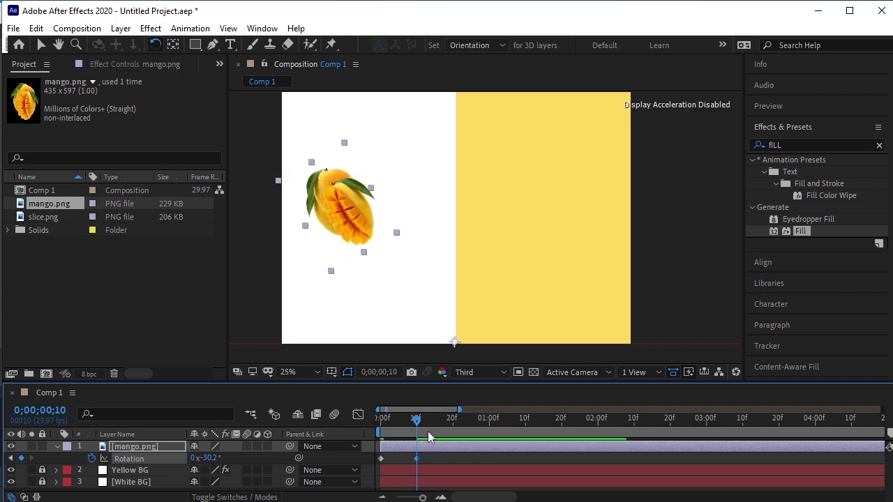
left_click_drag(412, 424, 353, 433)
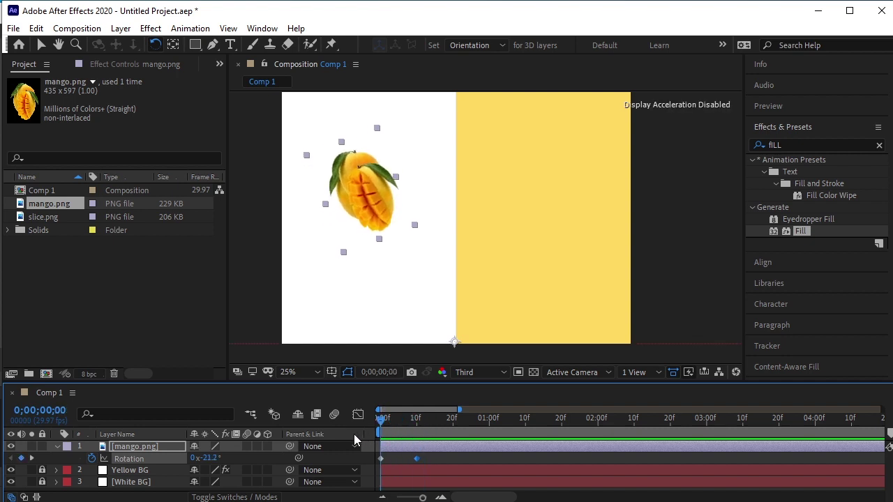
key("space")
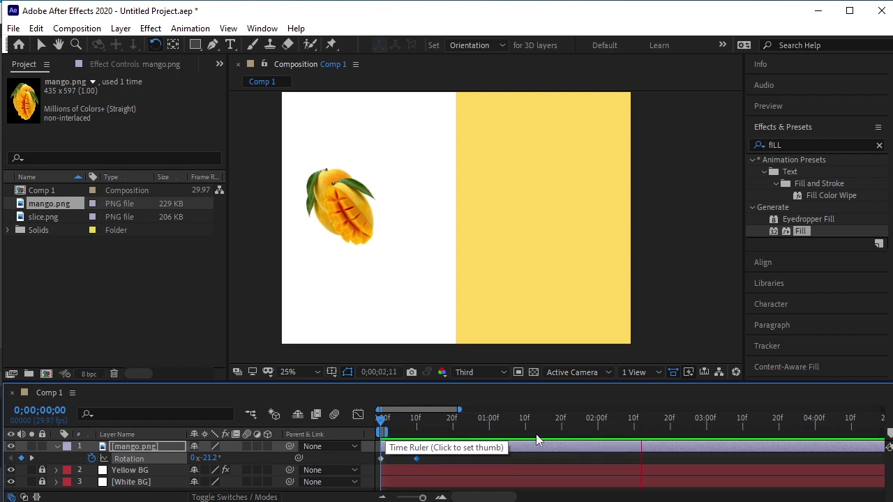
key("space")
- Adjust the frame-0 mango Rotation keyframe to -25.2° and zoom the timeline out to seconds
left_click_drag(727, 418, 370, 422)
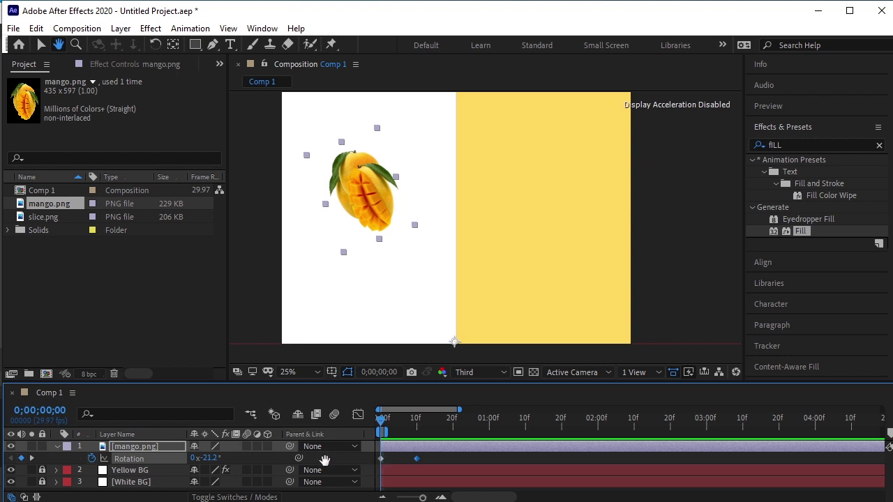
key("v")
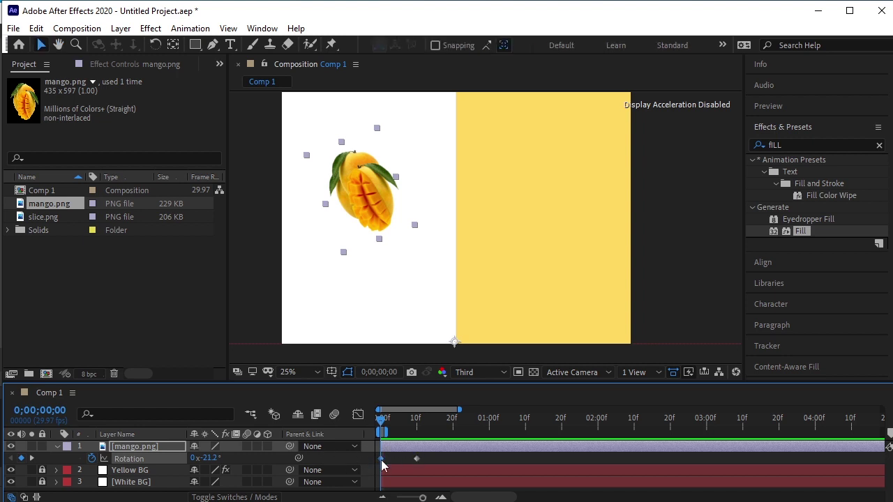
left_click_drag(209, 458, 203, 457)
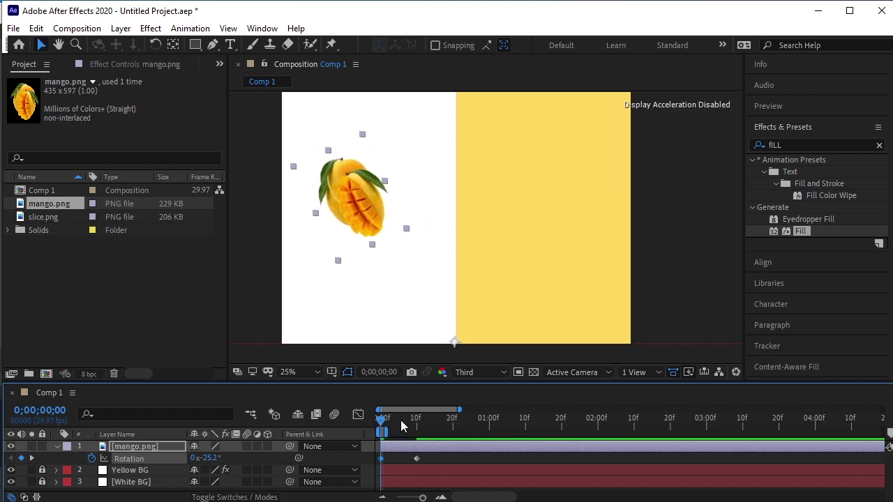
left_click_drag(380, 424, 466, 435)
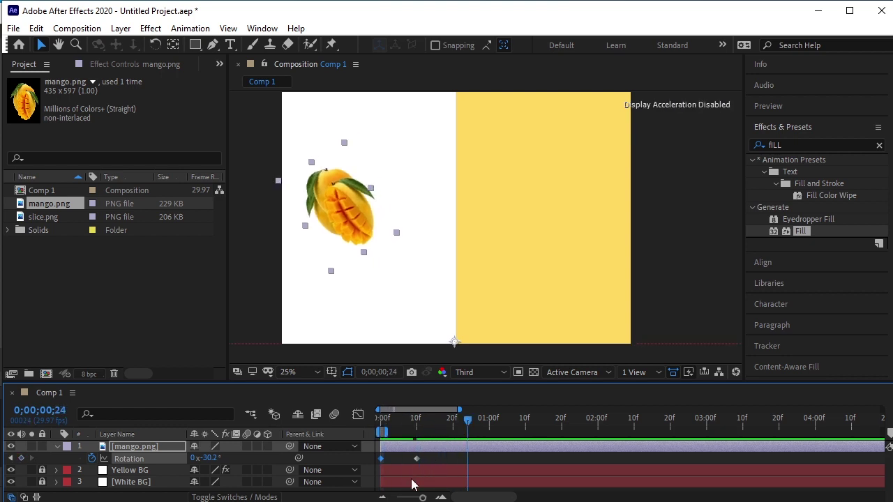
left_click(416, 498)
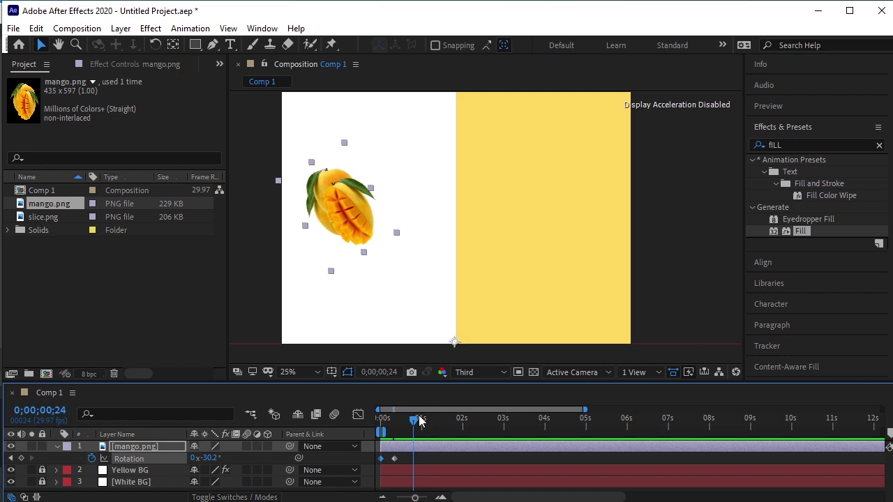
- Key mango Rotation at about +45.8° at 2s and +40.8° at 2;08 for a rebound
left_click_drag(419, 419, 466, 453)
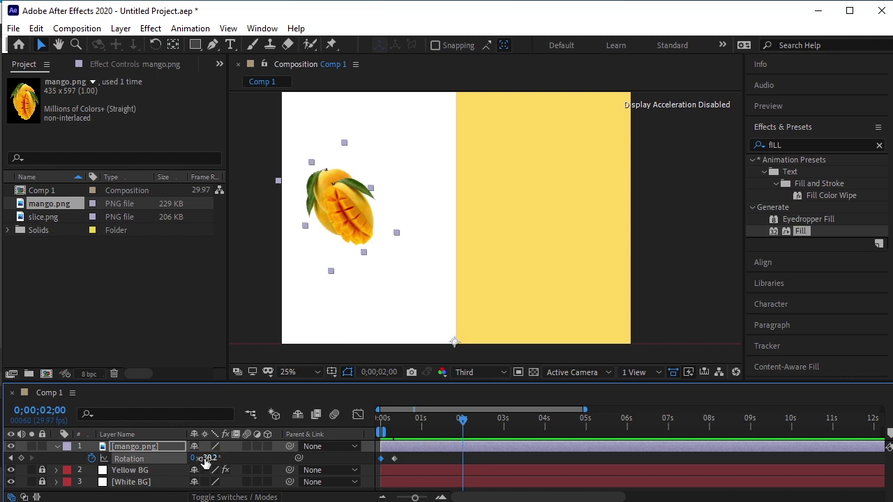
left_click_drag(204, 460, 278, 467)
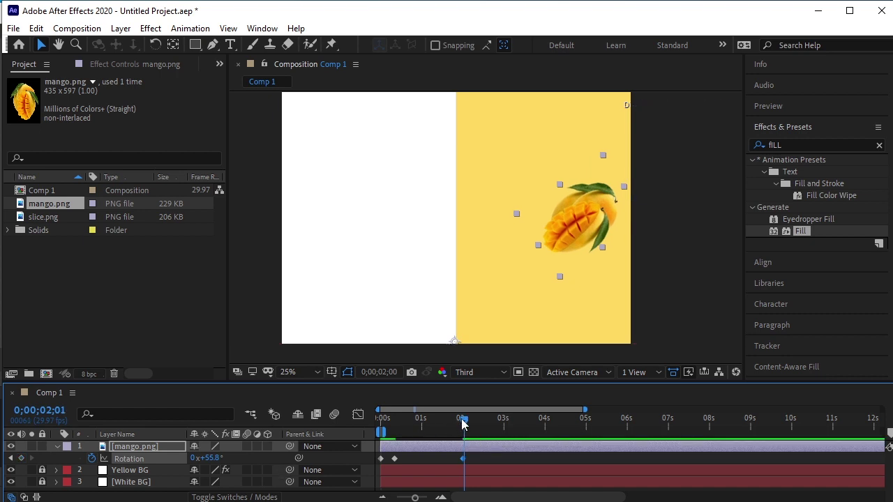
left_click_drag(463, 423, 474, 429)
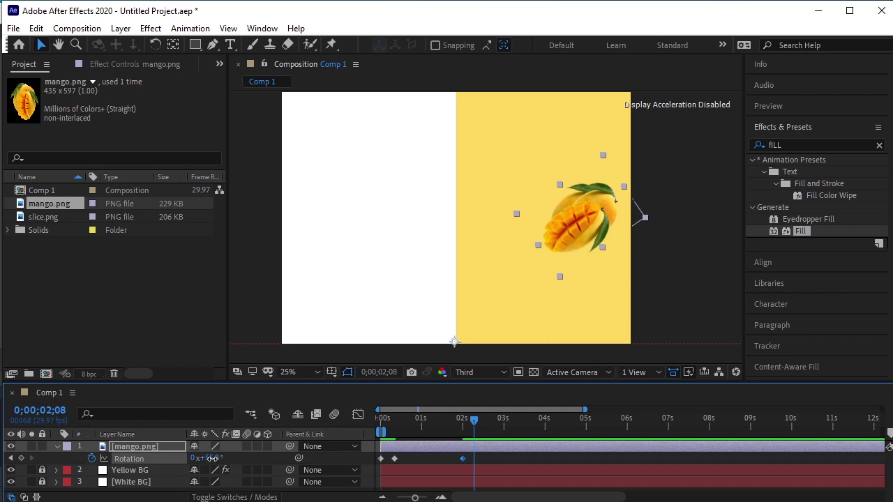
left_click_drag(211, 458, 210, 458)
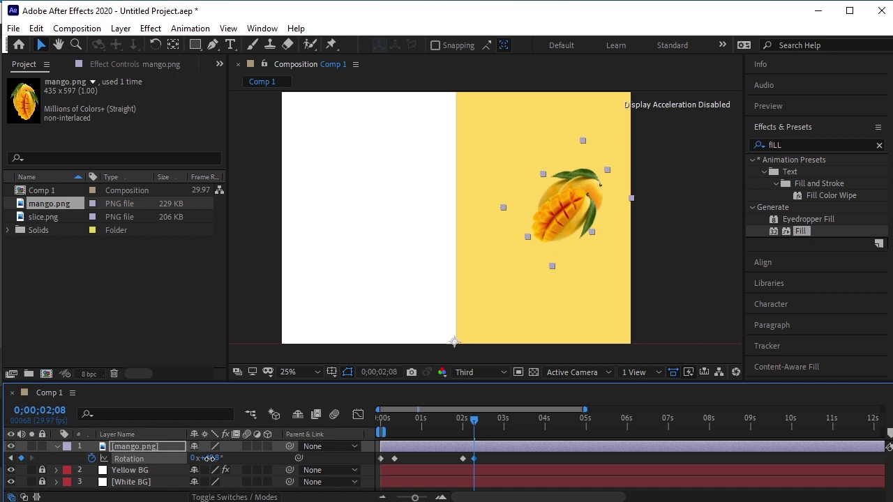
- Preview the mango's swing into the yellow half from the start
left_click_drag(462, 420, 318, 424)
key("minus")
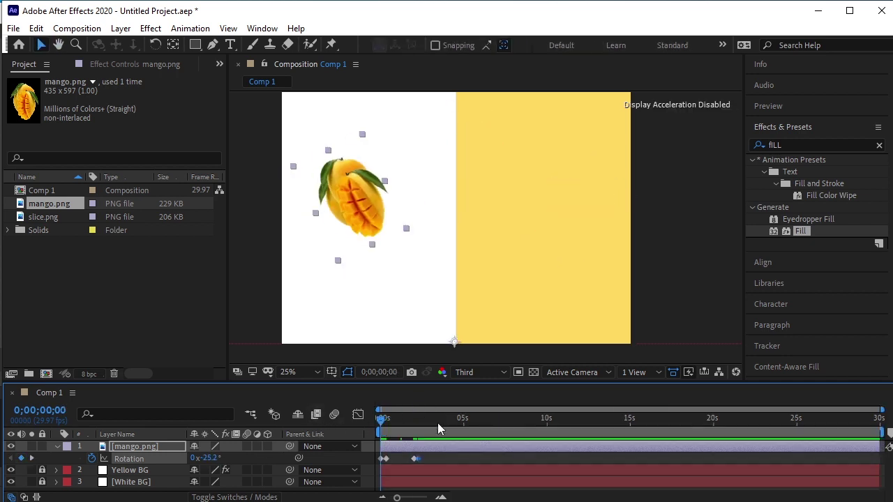
key("space")
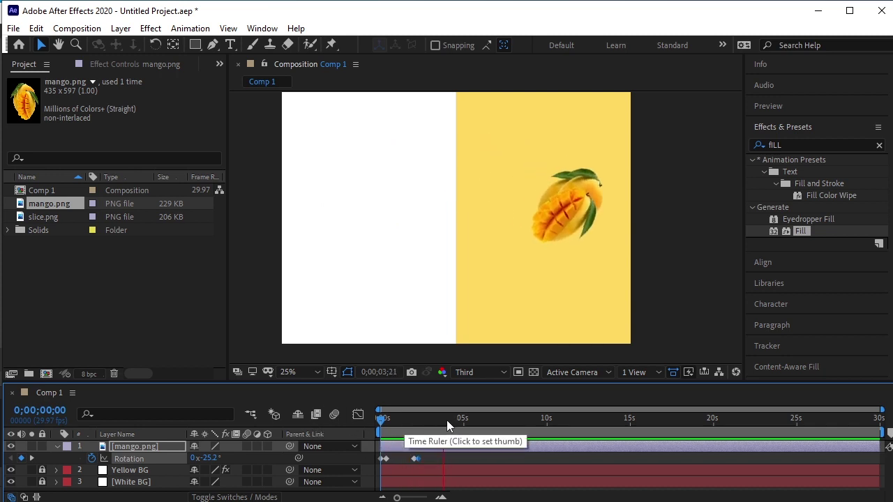
key("space")
left_click_drag(448, 421, 358, 426)
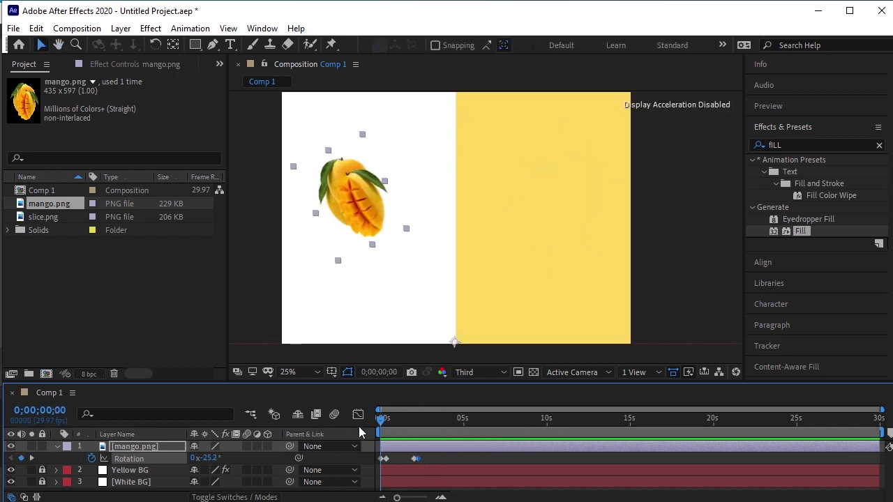
key("space")
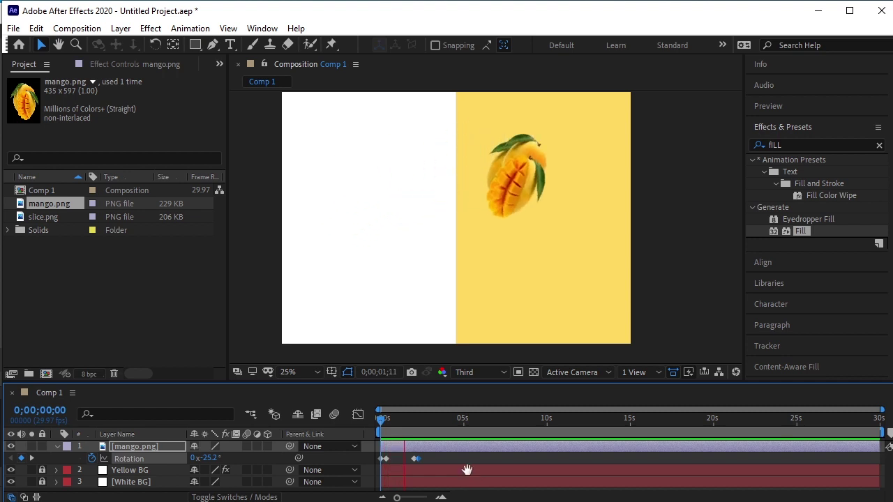
- Zoom the timeline out to about 18 seconds and preview the mango swing again
key("space")
scroll(467, 470, "up", 4, "alt")
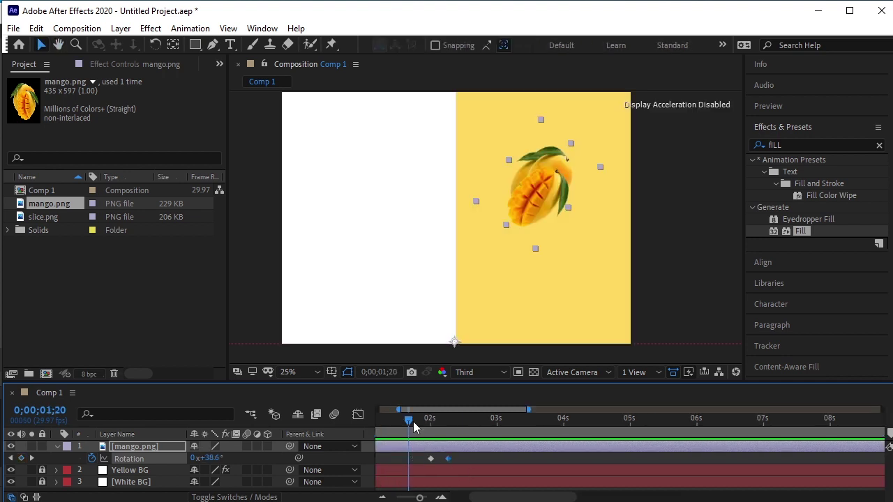
left_click_drag(419, 498, 408, 497)
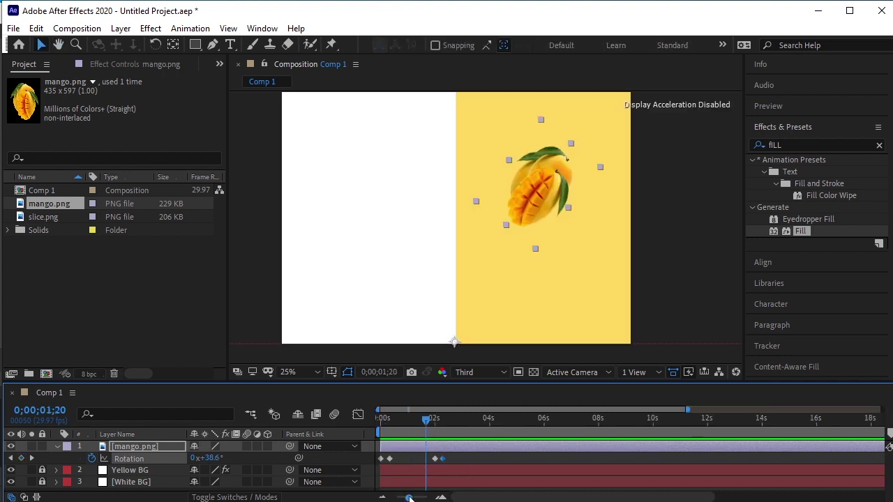
left_click(450, 458)
left_click_drag(450, 457, 427, 460)
left_click_drag(425, 422, 371, 431)
key("space")
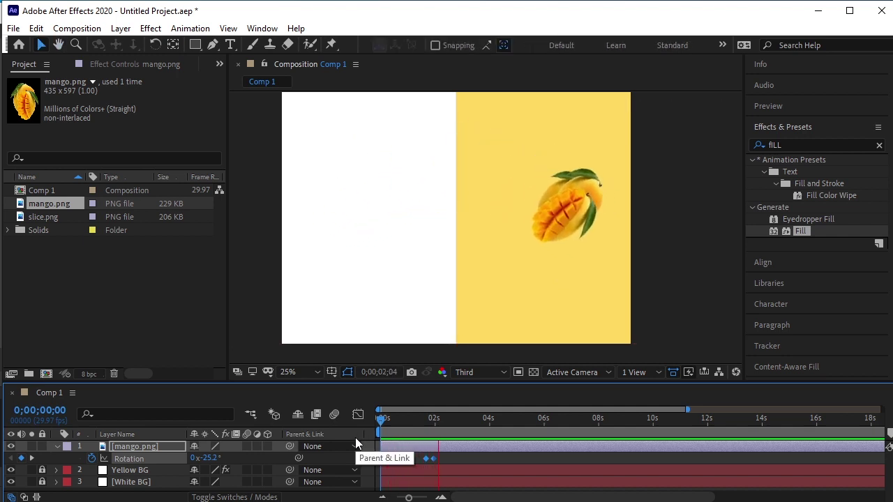
key("space")
- Apply Easy Ease (F9) to all four mango Rotation keyframes
left_click(448, 455)
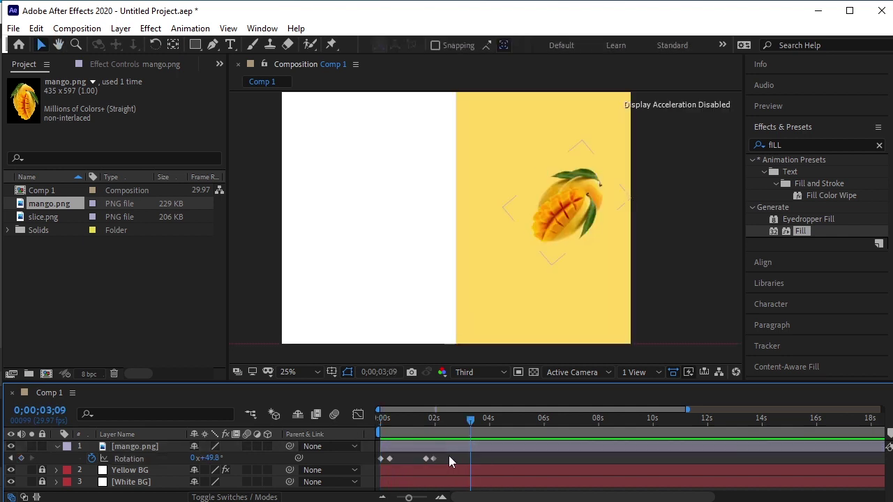
left_click_drag(417, 455, 375, 465)
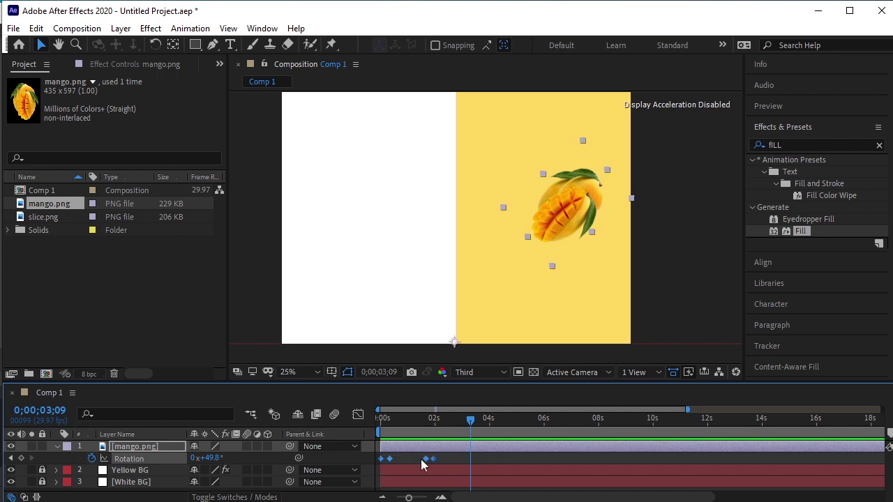
key("F9")
left_click_drag(468, 424, 370, 435)
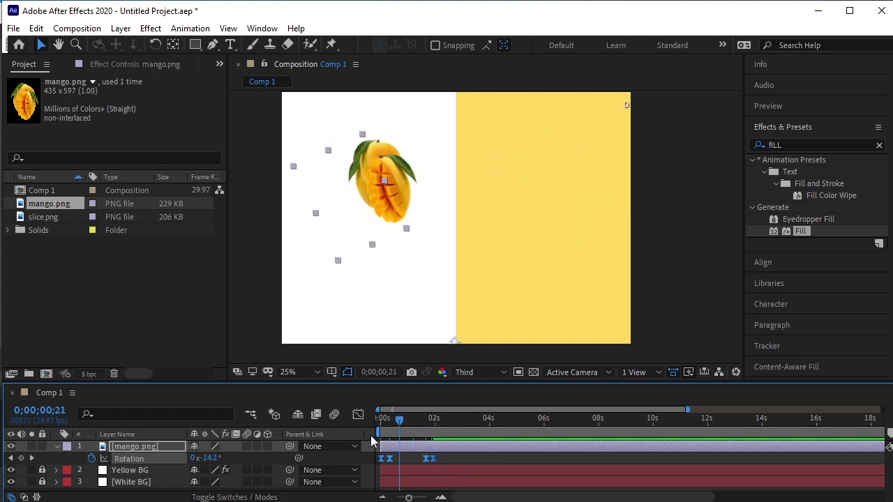
- Drive the mango's Rotation with a loopOut("pingpong") expression and preview the repeating swing
left_click(91, 459, "alt")
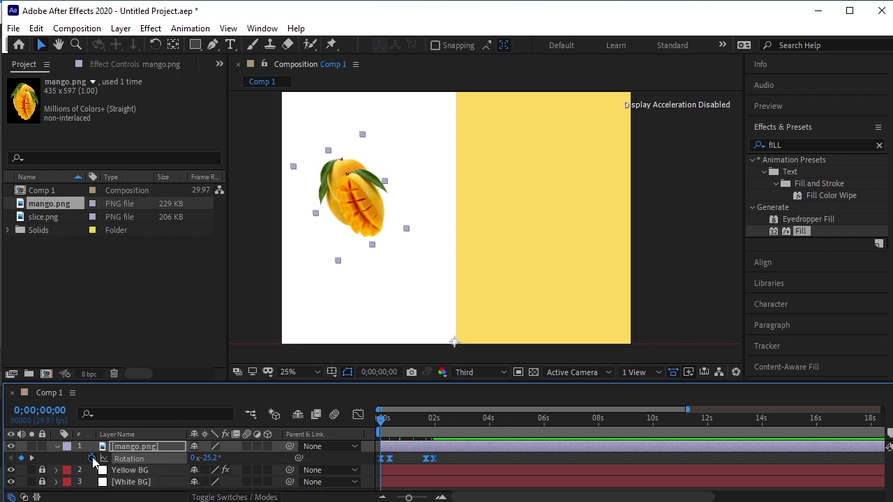
type("loopOut(\"pingpong\")")
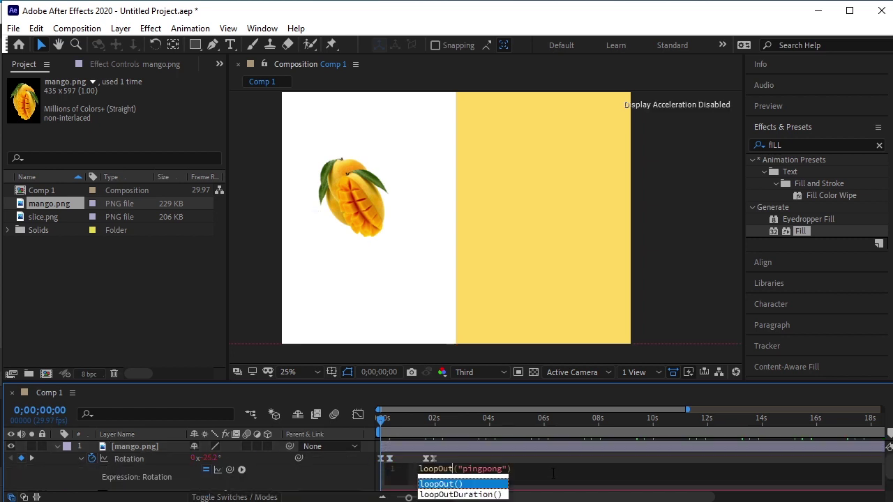
left_click(336, 403)
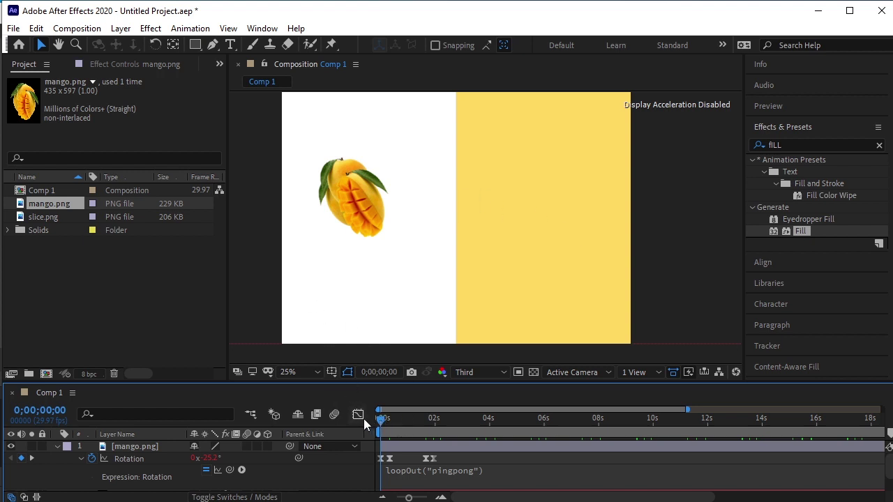
key("space")
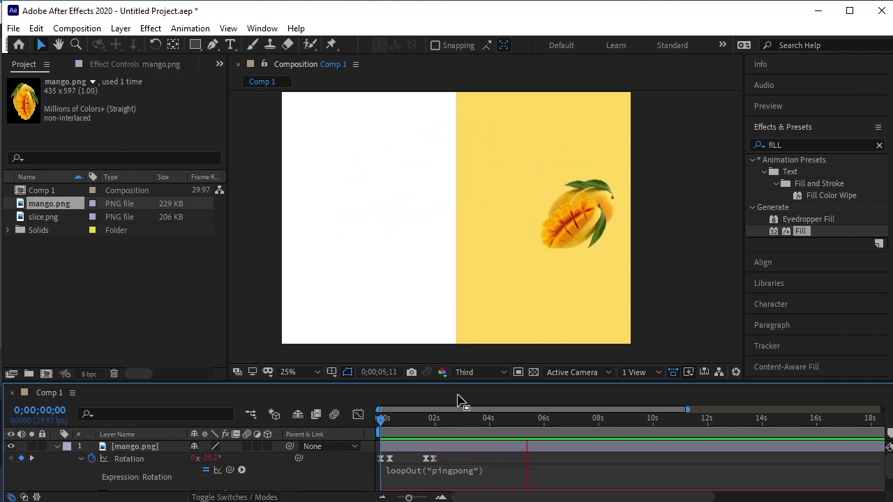
key("space")
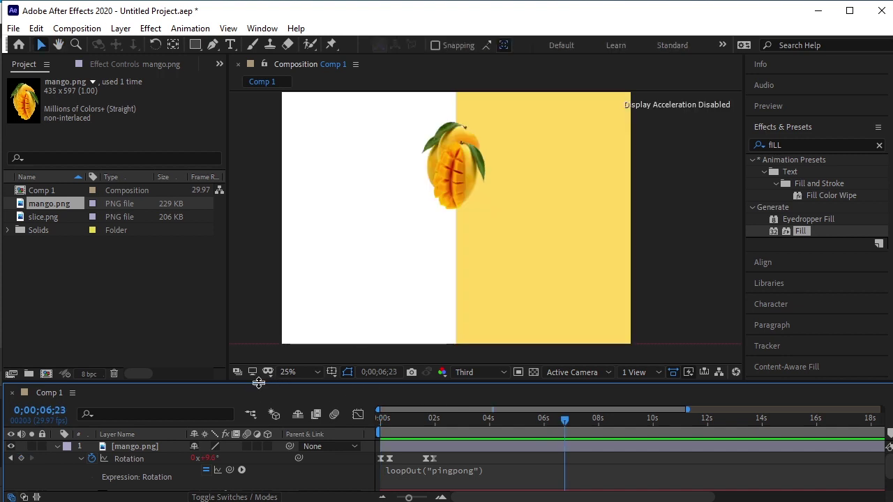
left_click(56, 447)
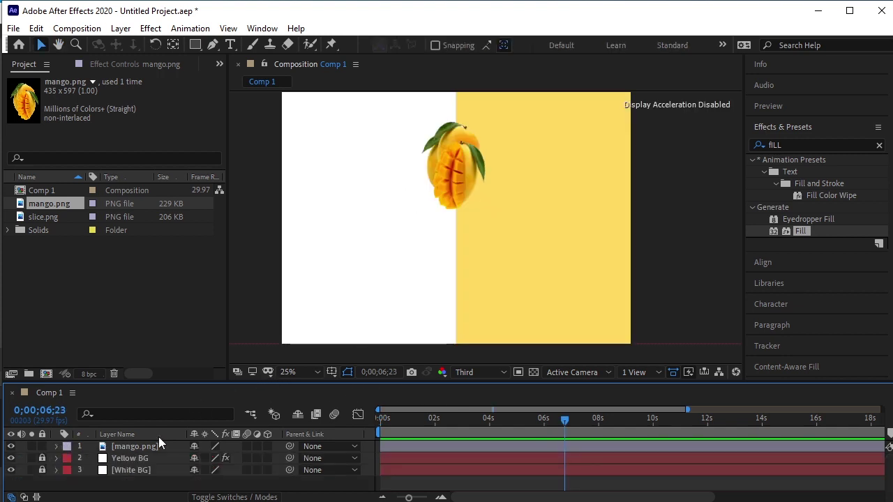
- Turn on motion blur for the mango layer and the composition
left_click(247, 446)
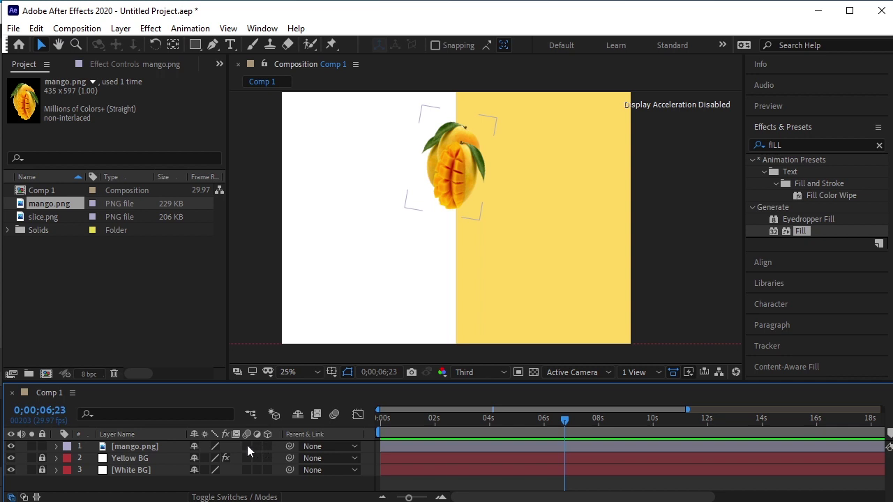
left_click(334, 415)
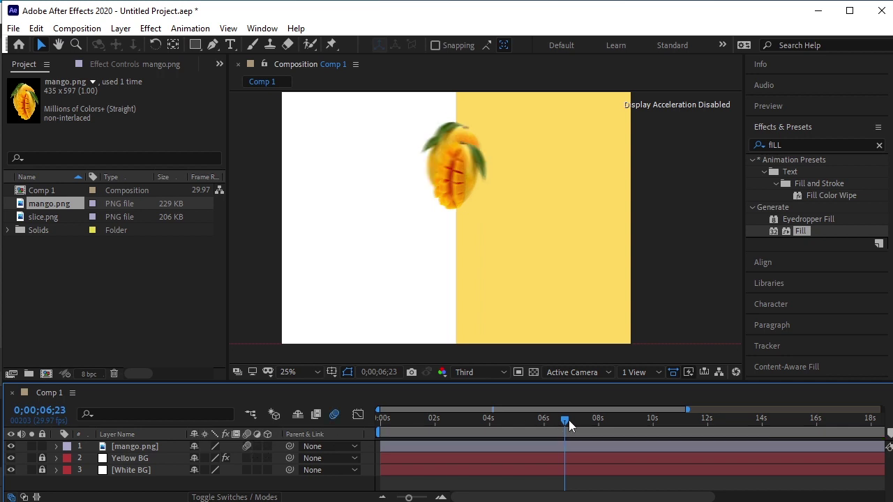
left_click_drag(568, 420, 343, 421)
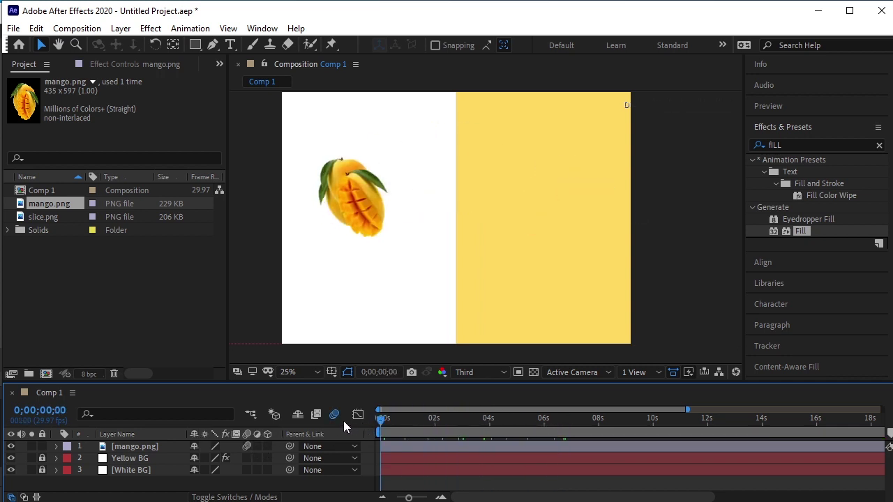
- Add slice.png to the composition as a new layer and move the can left toward the mango
left_click(107, 282)
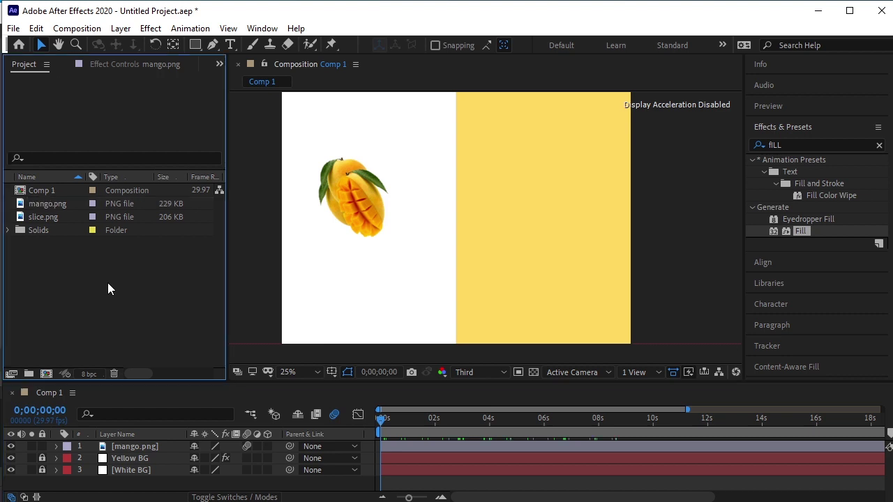
left_click(44, 217)
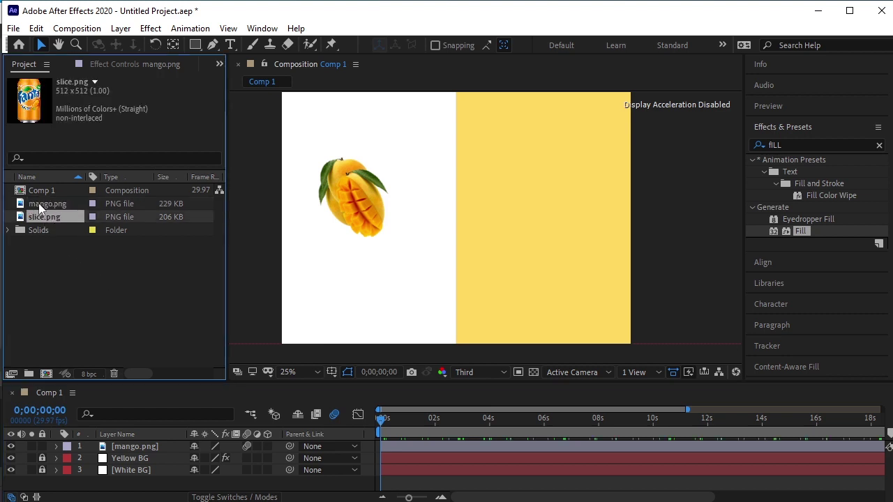
left_click_drag(61, 220, 96, 344)
left_click_drag(125, 403, 134, 444)
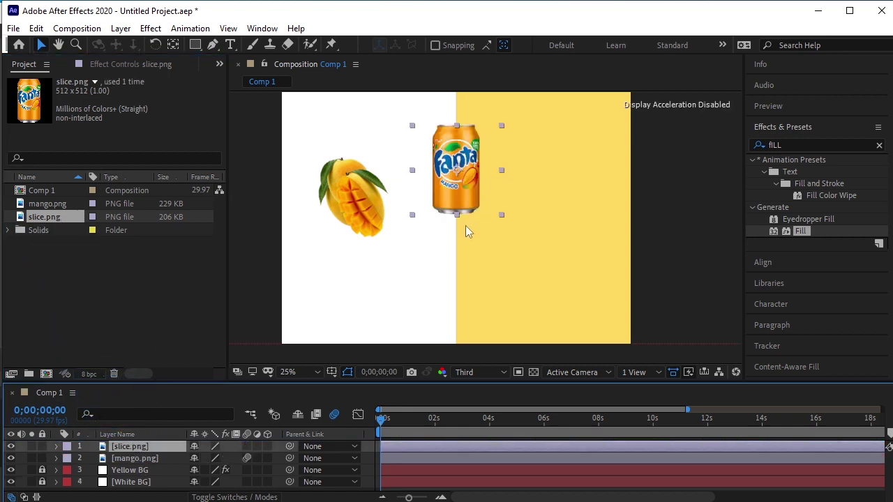
left_click_drag(441, 196, 353, 225)
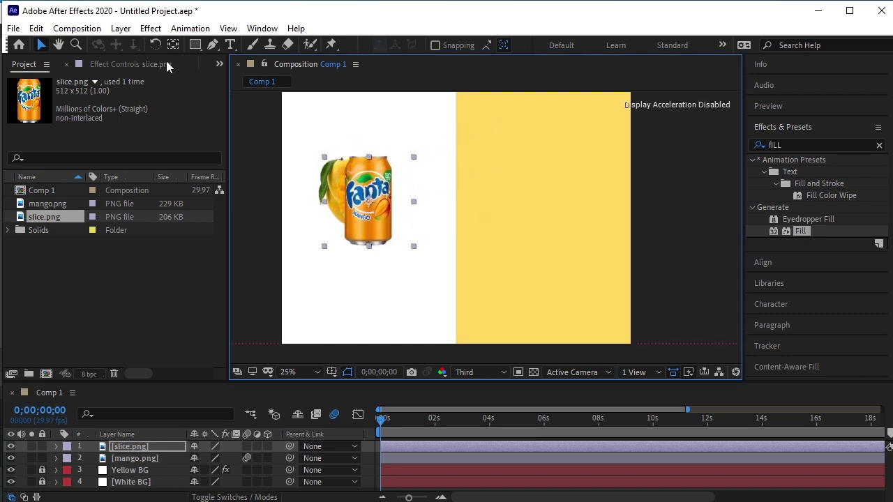
- Rotate the Fanta can clockwise and nudge it slightly up and to the left
left_click(155, 44)
left_click_drag(416, 258, 408, 220)
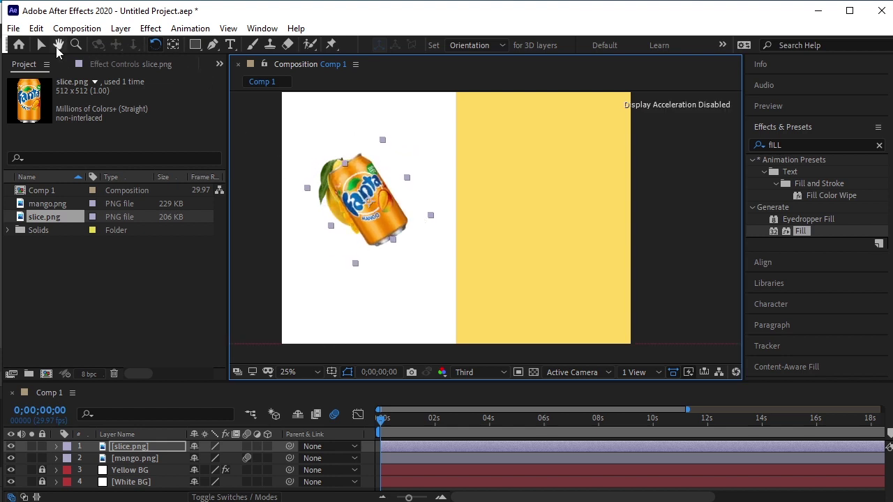
left_click(40, 44)
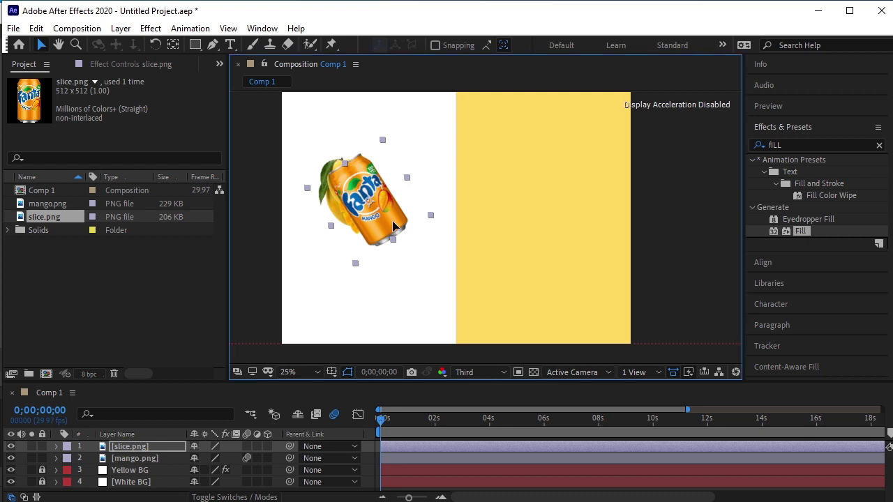
mouse_move(393, 224)
left_mouse_down()
mouse_move(375, 221)
mouse_move(374, 208)
mouse_move(380, 221)
left_mouse_up()
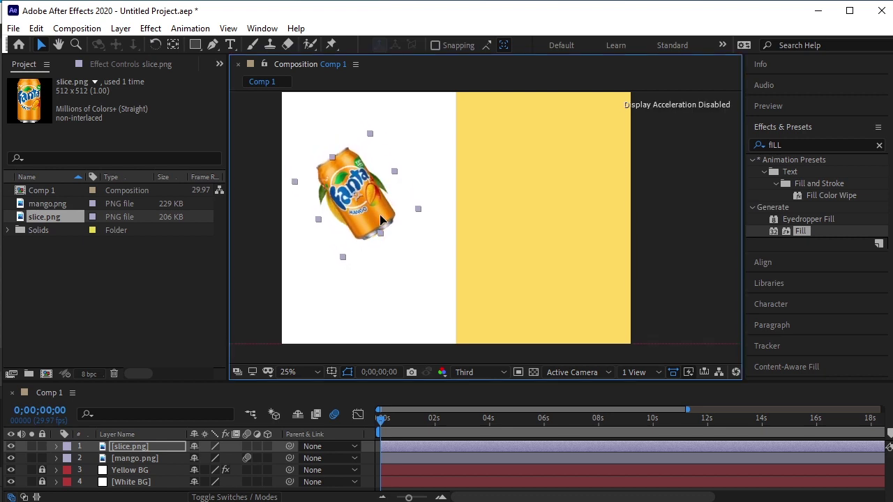
left_click(445, 286)
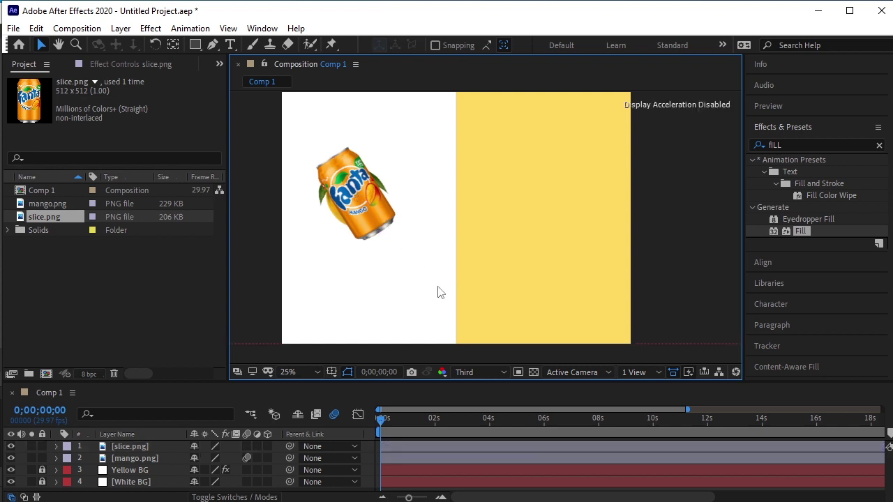
- Parent slice.png to mango.png and preview the can swinging along
left_click(105, 447)
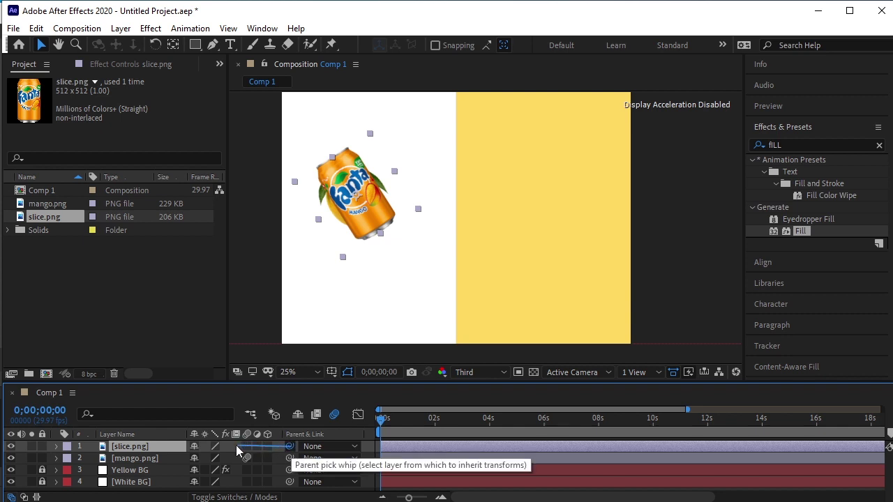
left_click_drag(236, 446, 154, 460)
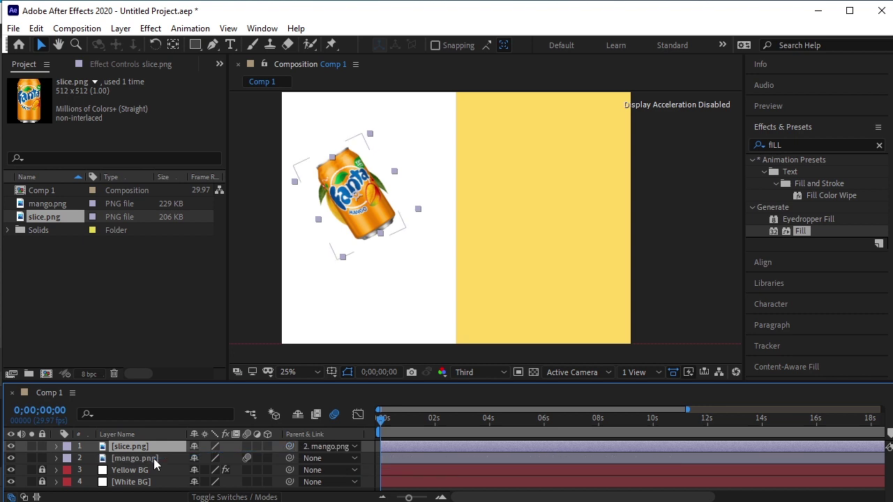
key("equal")
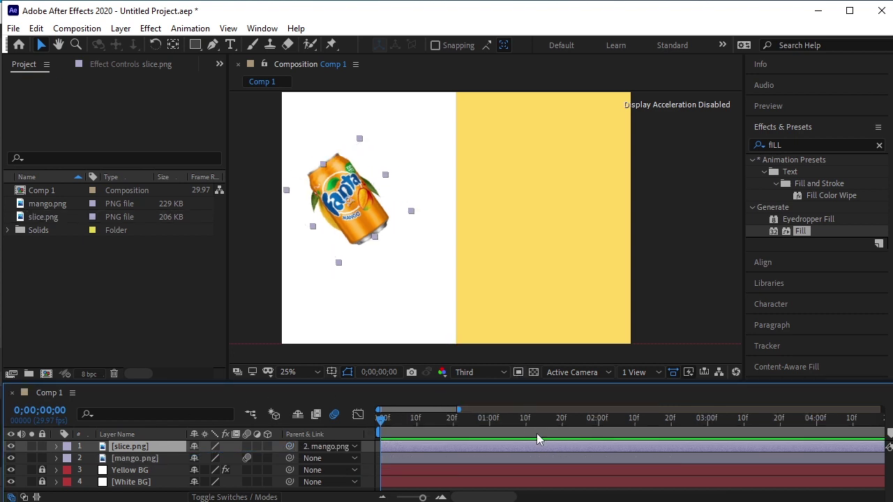
left_click(235, 314)
key("space")
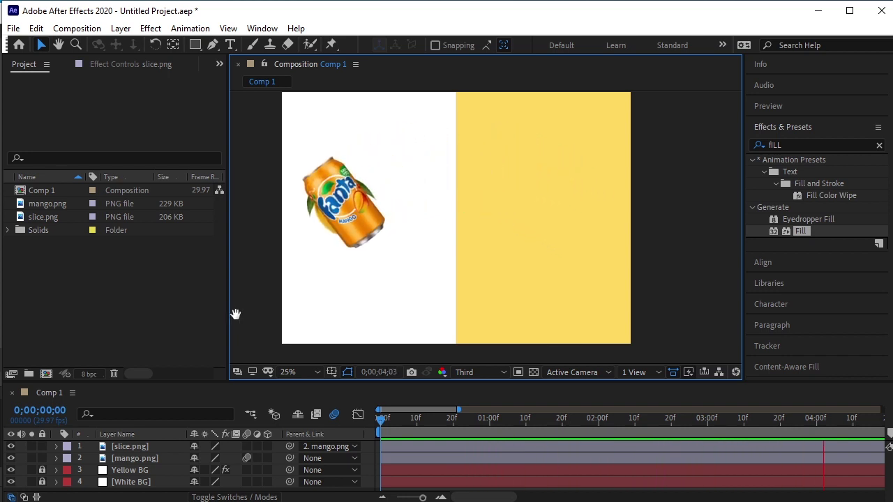
- Enable motion blur on slice.png and enlarge the Timeline panel
left_click(252, 447)
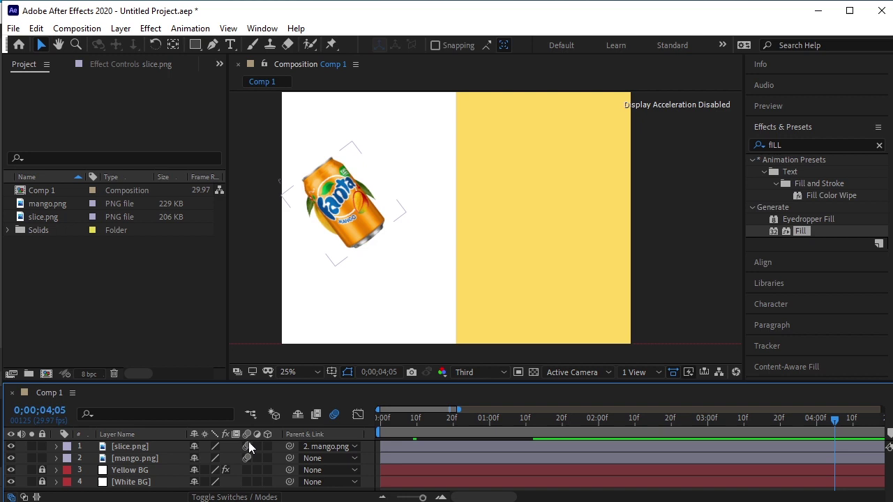
left_click(428, 345)
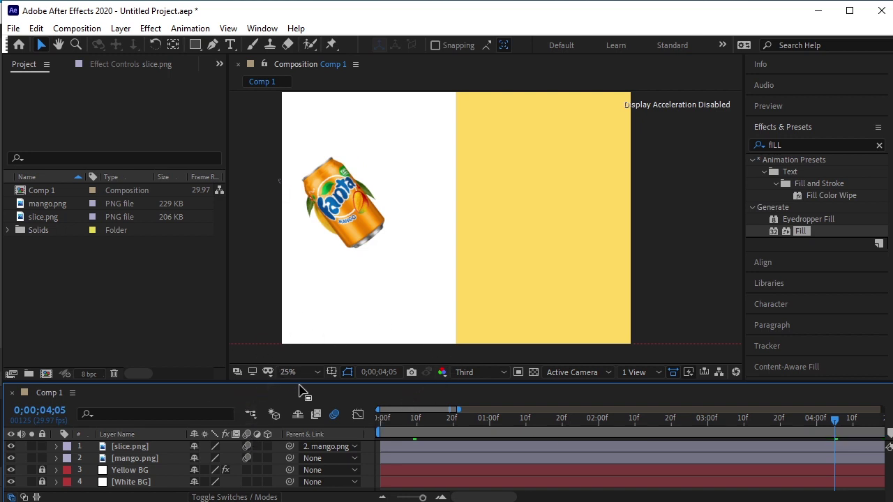
left_click_drag(300, 382, 305, 340)
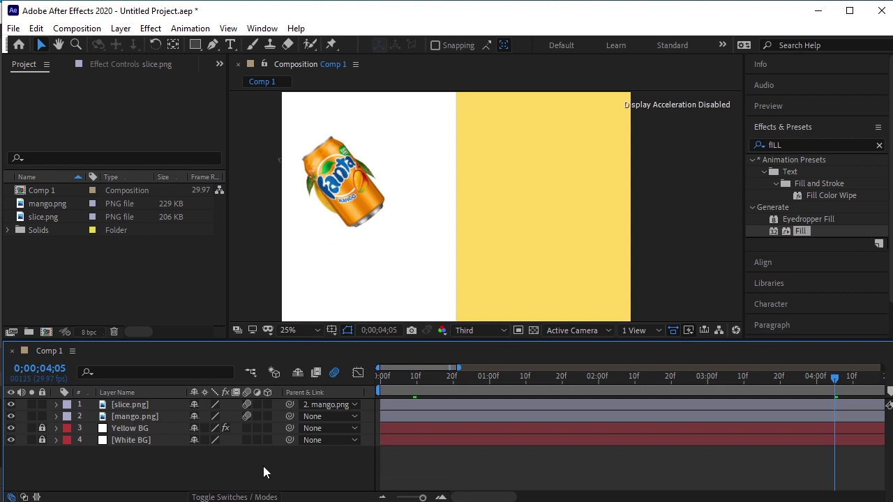
left_click_drag(835, 375, 324, 354)
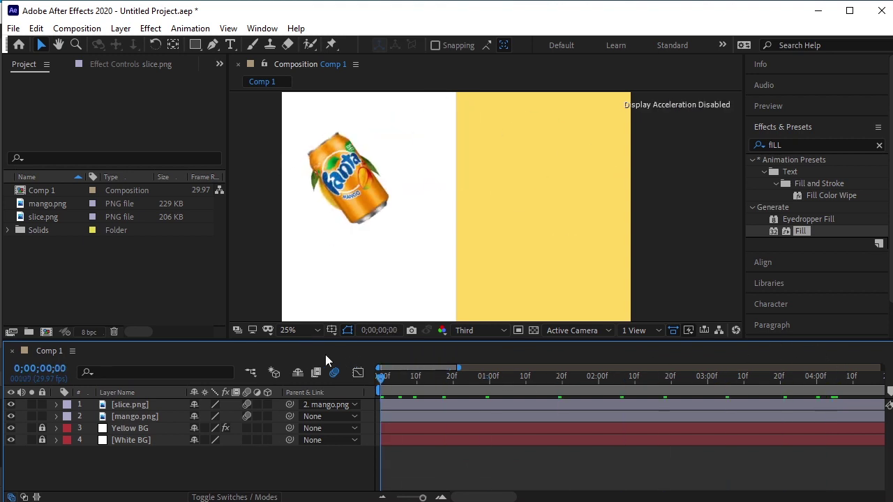
- Unlock the White BG and Yellow BG layers, then duplicate White BG above mango.png
left_click(42, 441)
left_click(42, 428)
left_click(142, 439)
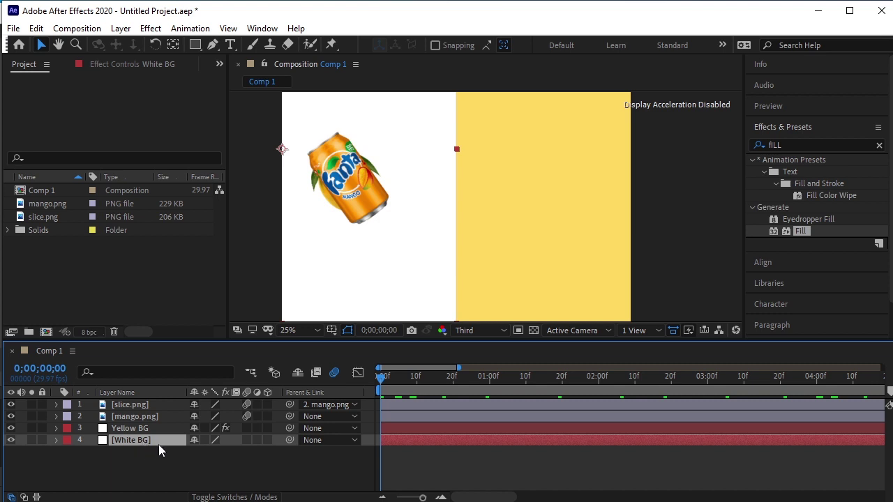
key("ctrl+d")
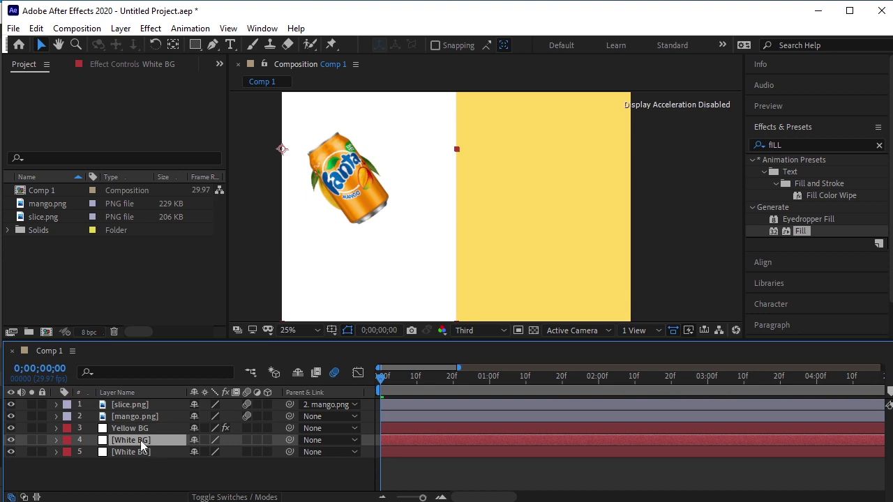
left_click_drag(141, 440, 144, 418)
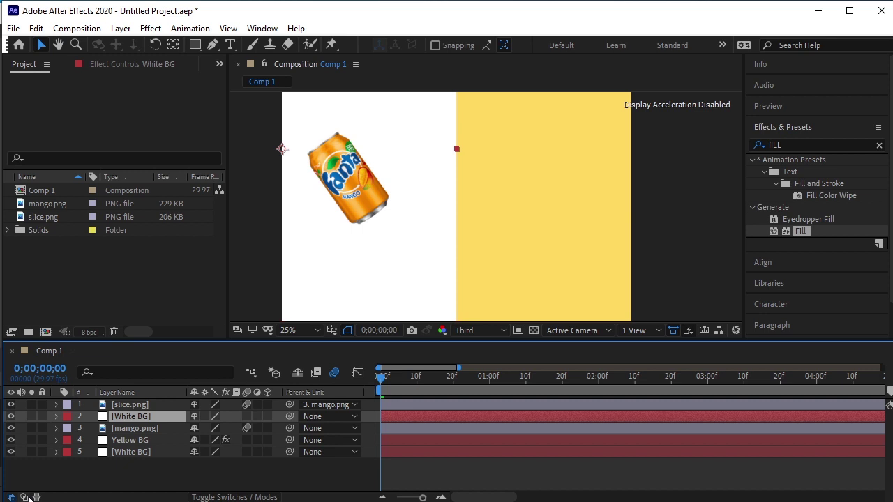
- Set mango.png's track matte to Alpha Matte using the White BG copy
left_click(29, 495)
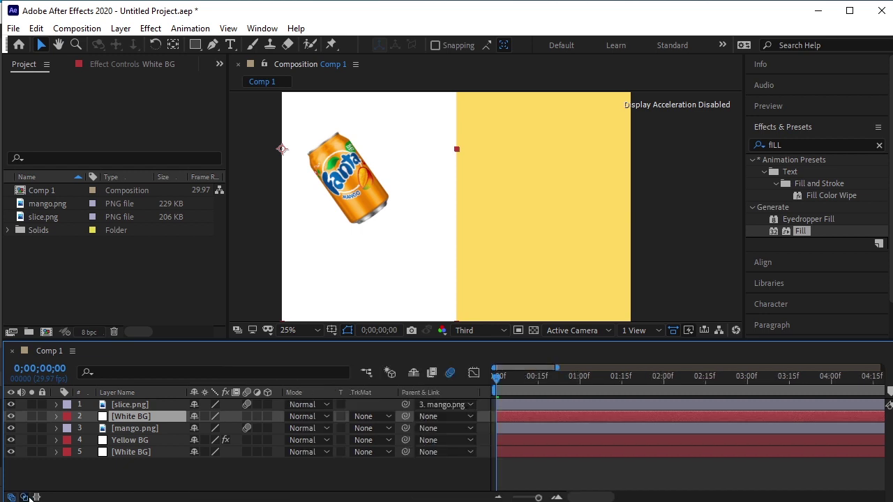
left_click(134, 429)
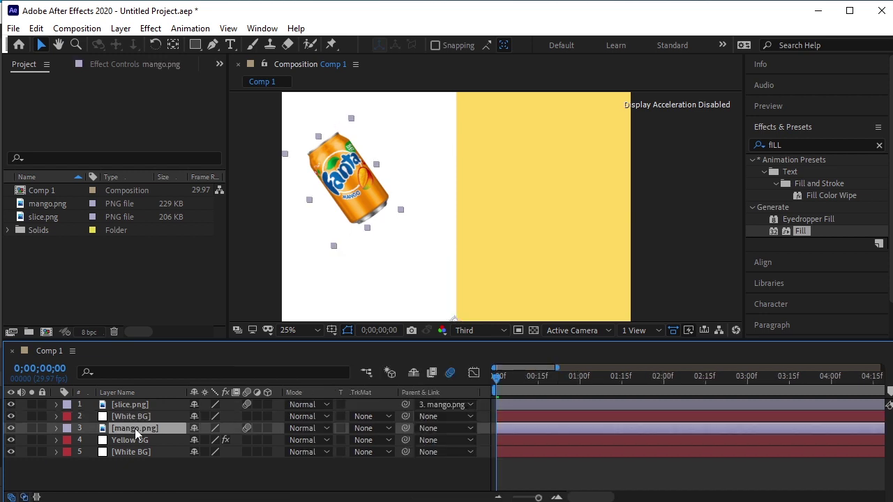
left_click(372, 428)
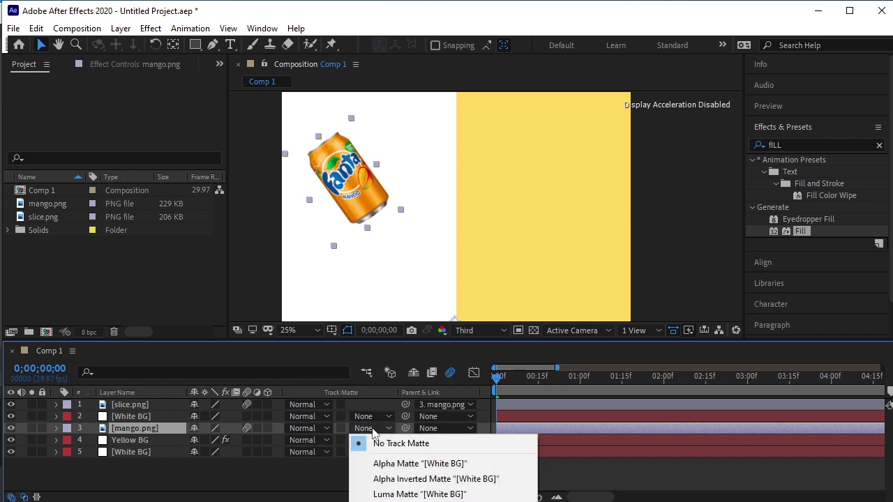
left_click(400, 463)
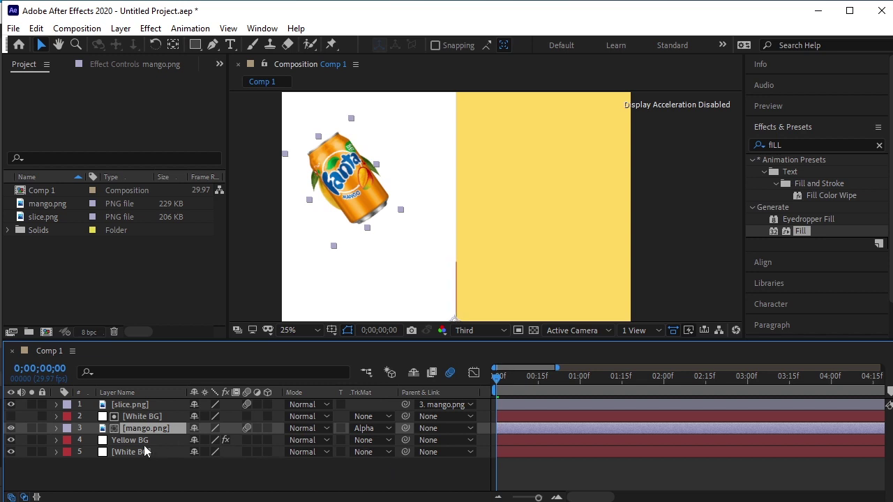
left_click(150, 462)
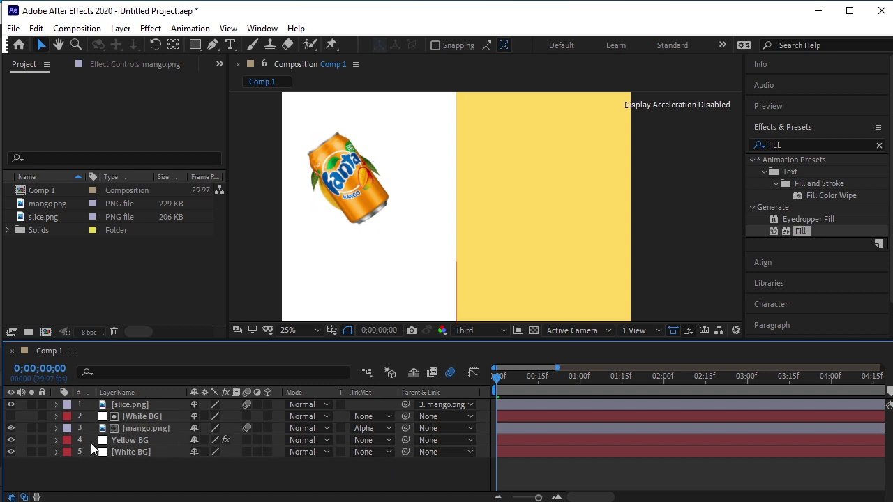
- Duplicate Yellow BG and move Yellow BG 2 to the top of the stack
left_click(136, 442)
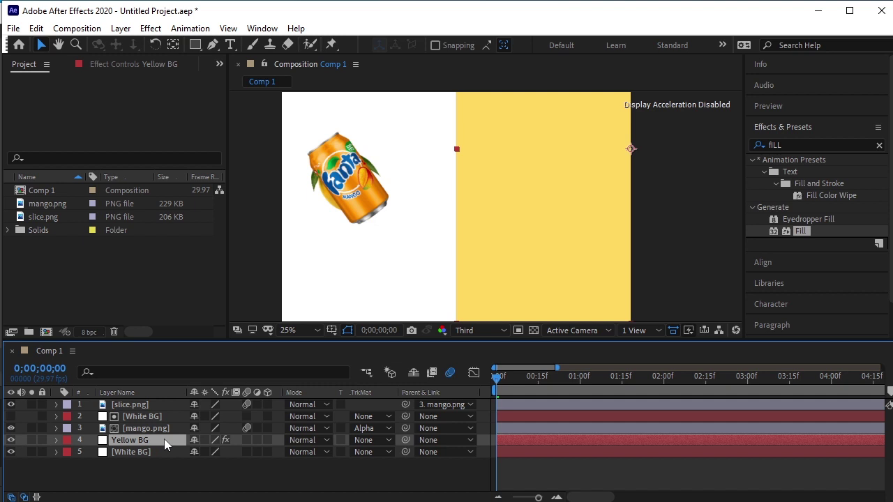
key("ctrl+d")
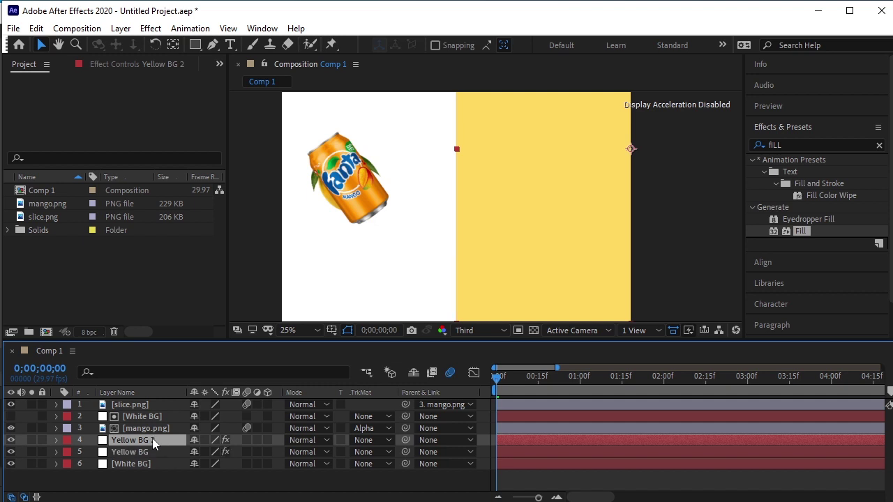
left_click_drag(155, 440, 159, 399)
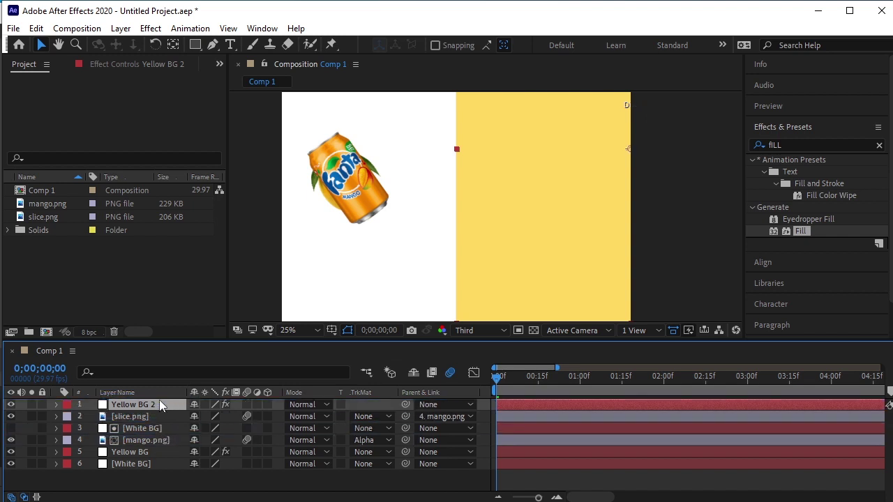
- Set slice.png's track matte to Alpha Matte "Yellow BG 2"
left_click(115, 419)
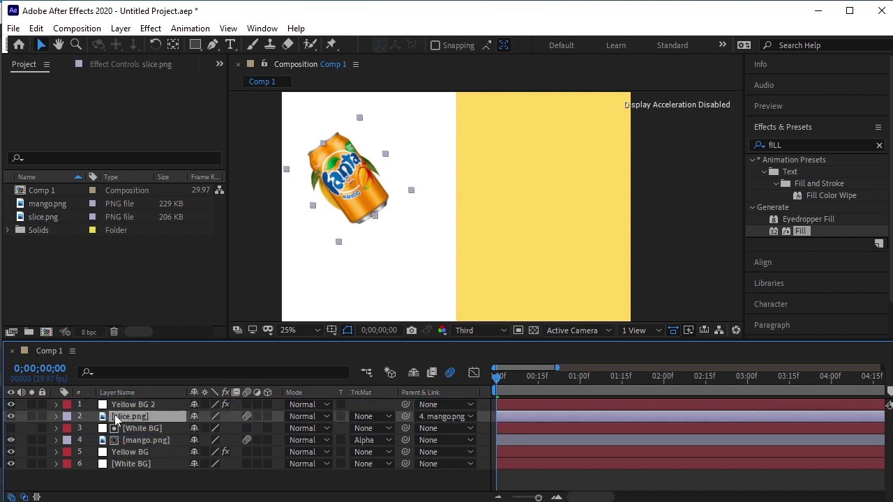
left_click(372, 418)
left_click(389, 453)
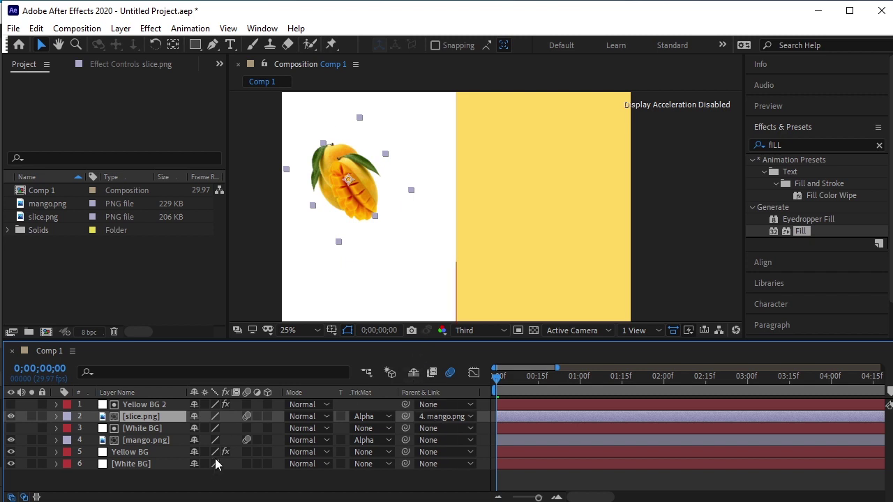
left_click(219, 481)
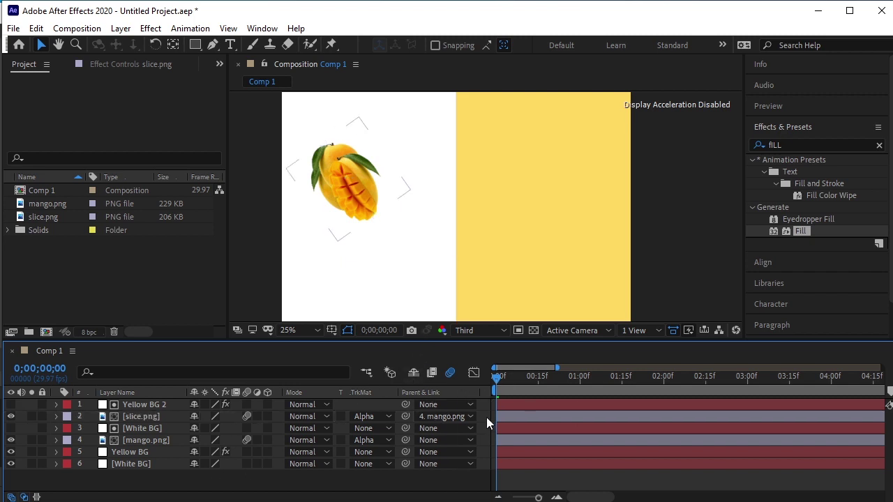
- Preview the masked animation and enable motion blur on the remaining layers, including White BG
key("space")
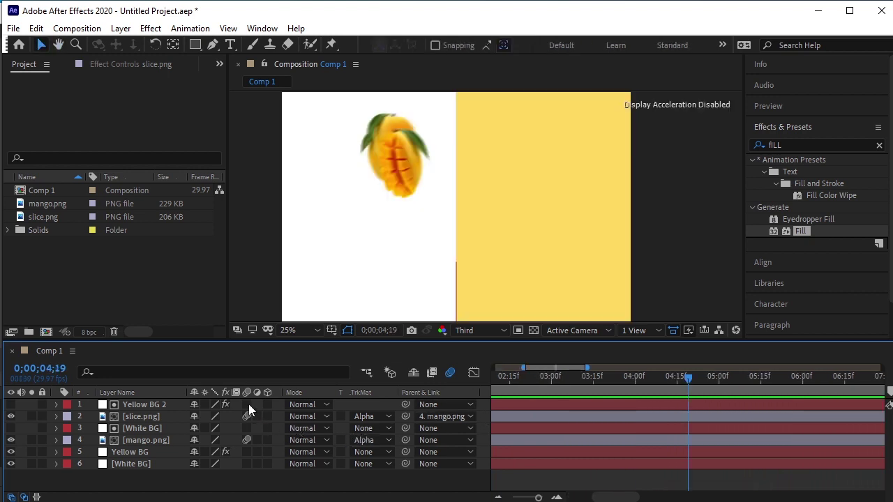
left_click_drag(247, 405, 250, 454)
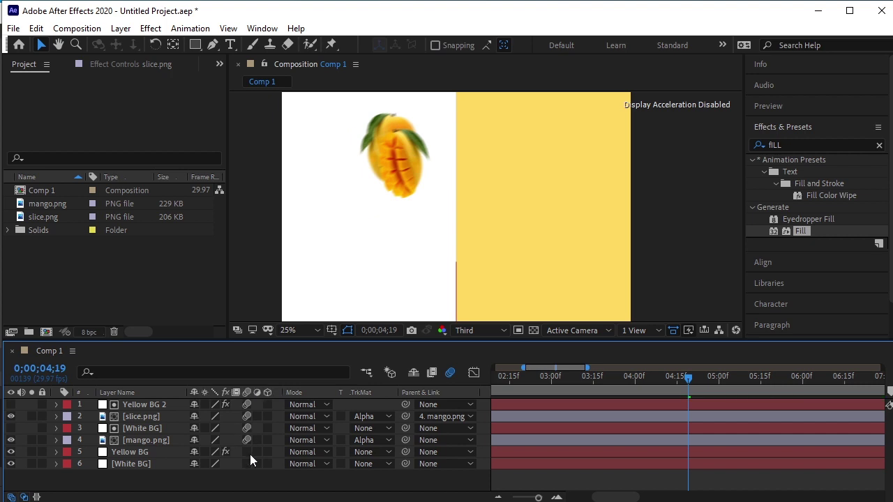
left_click(247, 464)
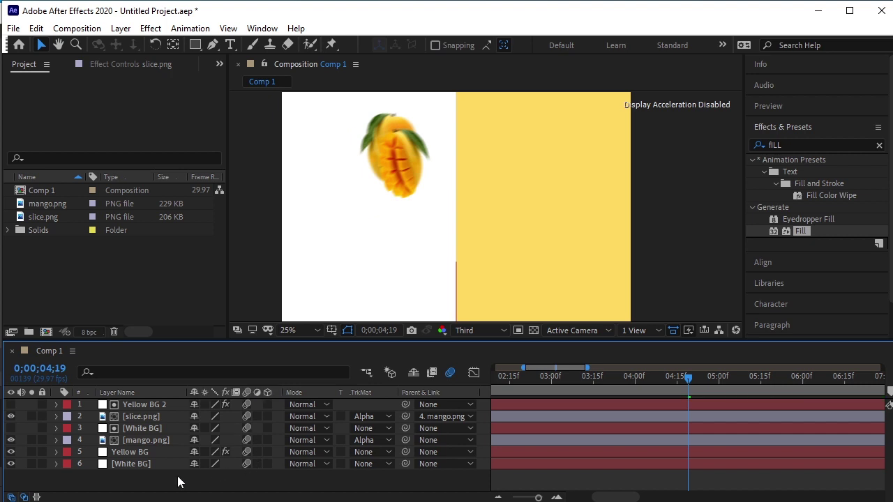
left_click(24, 498)
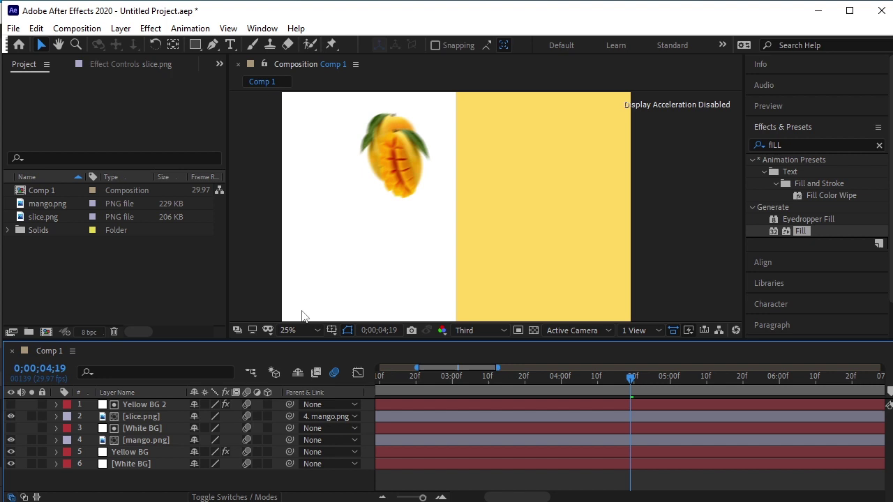
- Fit the composition in the viewer and preview the animation from the start
left_click(285, 330)
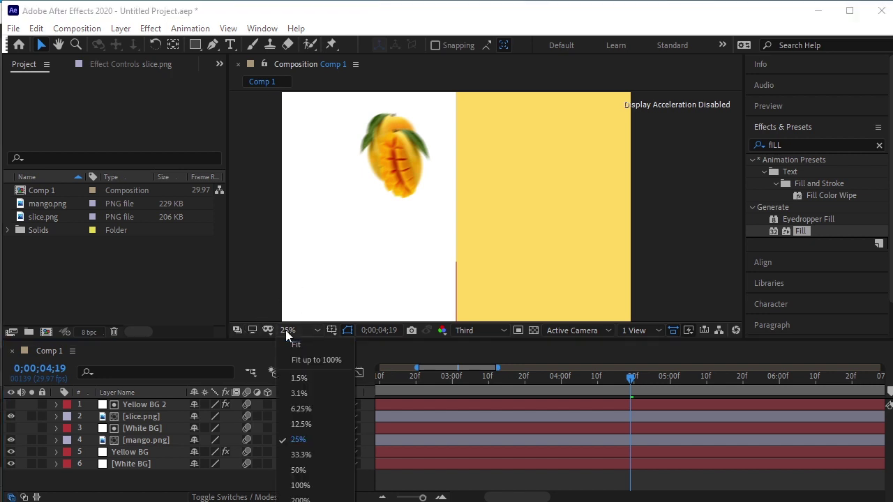
left_click(304, 340)
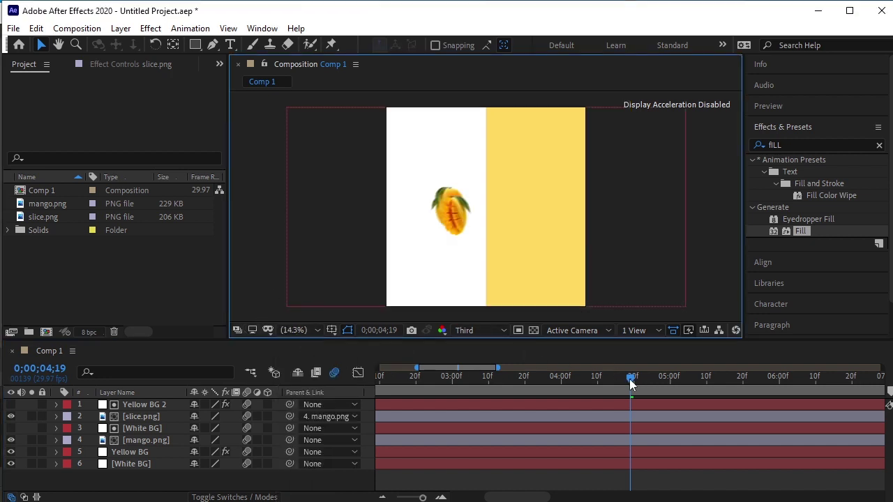
key("Home")
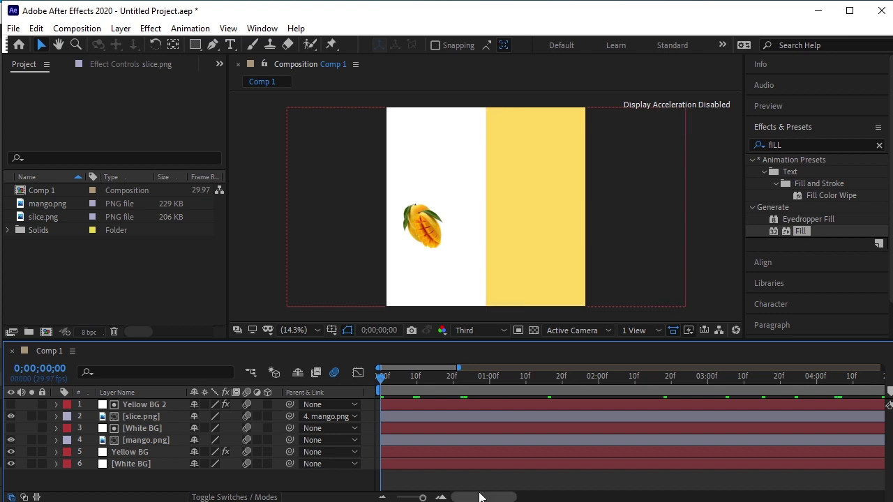
key("space")
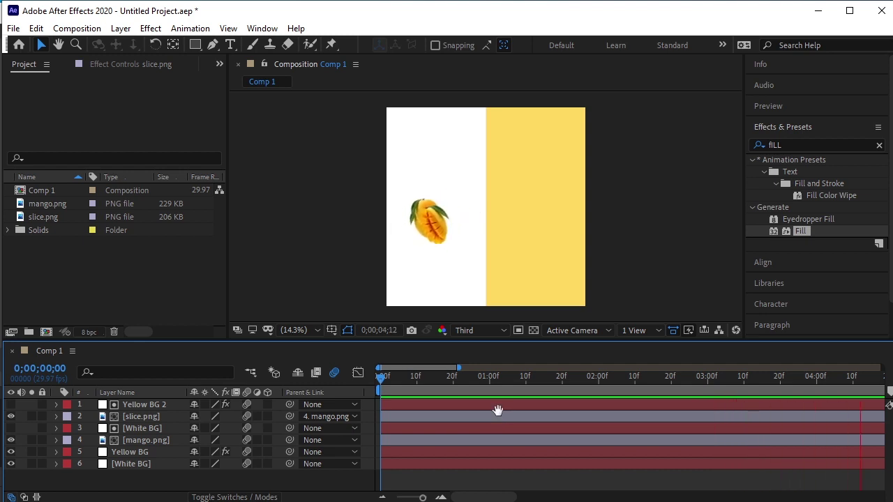
key("space")
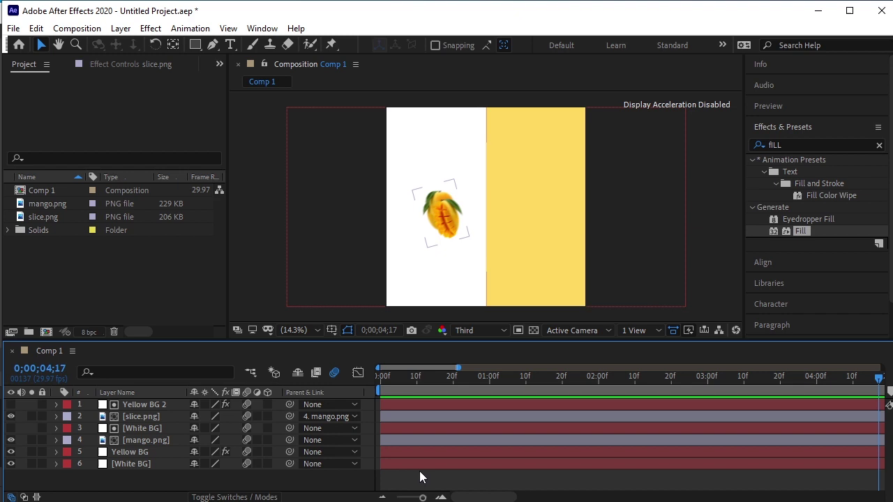
- Show the full 0–30s timeline and replay the animation from the first frame
left_click_drag(422, 497, 396, 497)
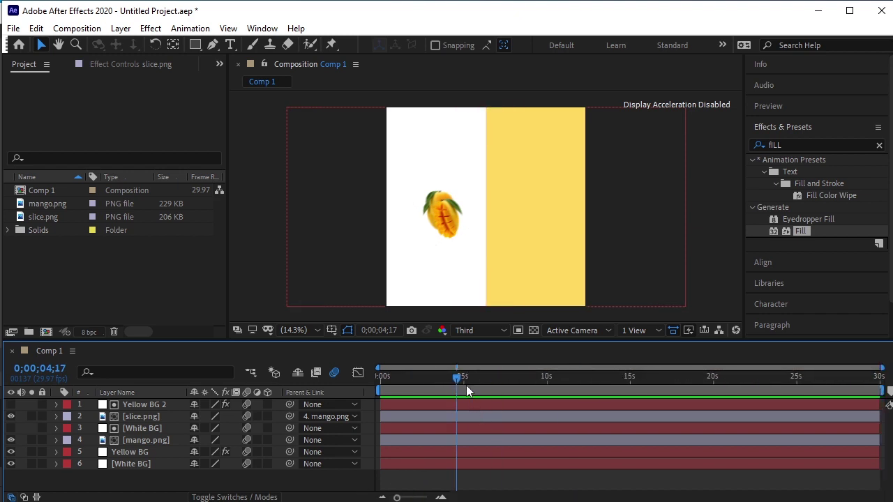
left_click_drag(441, 376, 333, 384)
key("space")
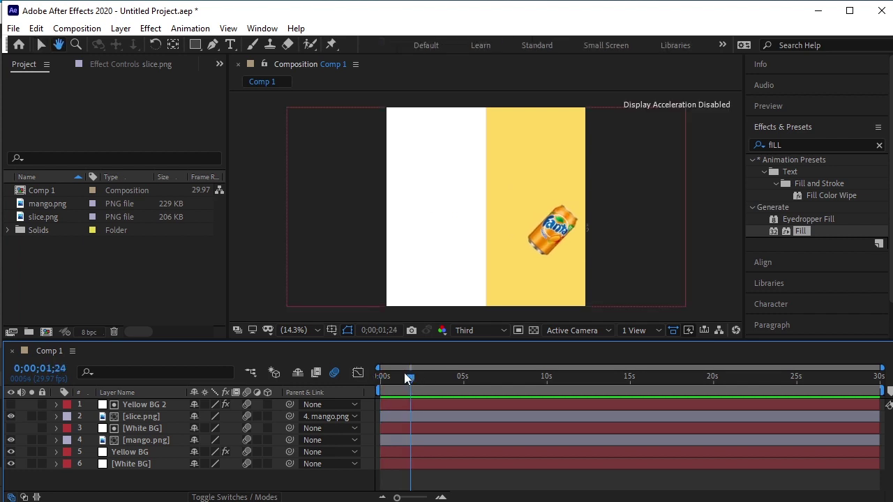
- Paste 'Choose your health, choose life.' as a new text layer and centre it horizontally
key("space")
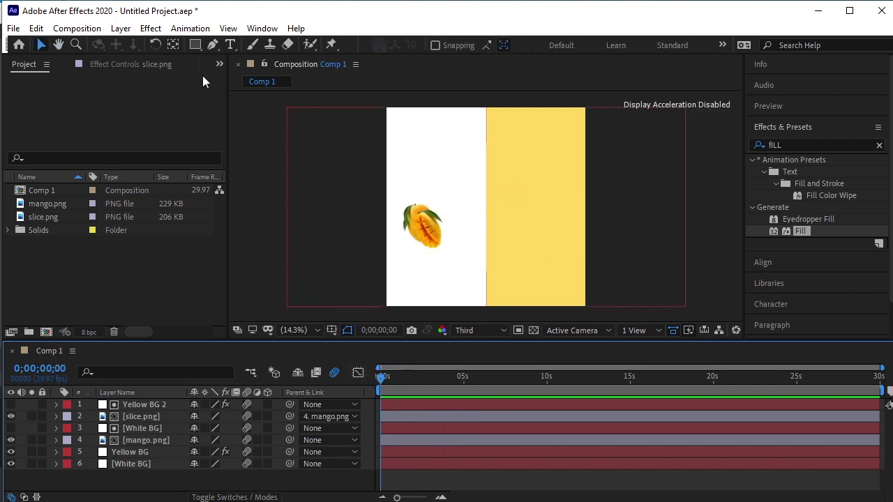
left_click(230, 44)
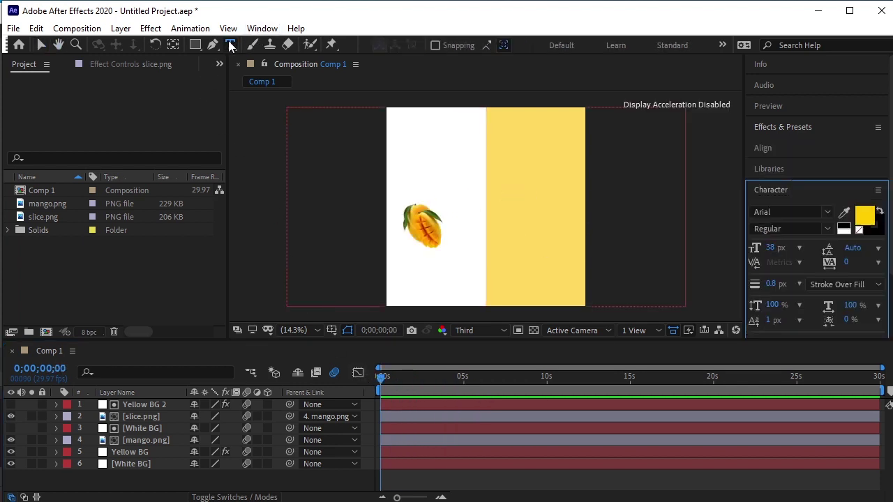
left_click(401, 143)
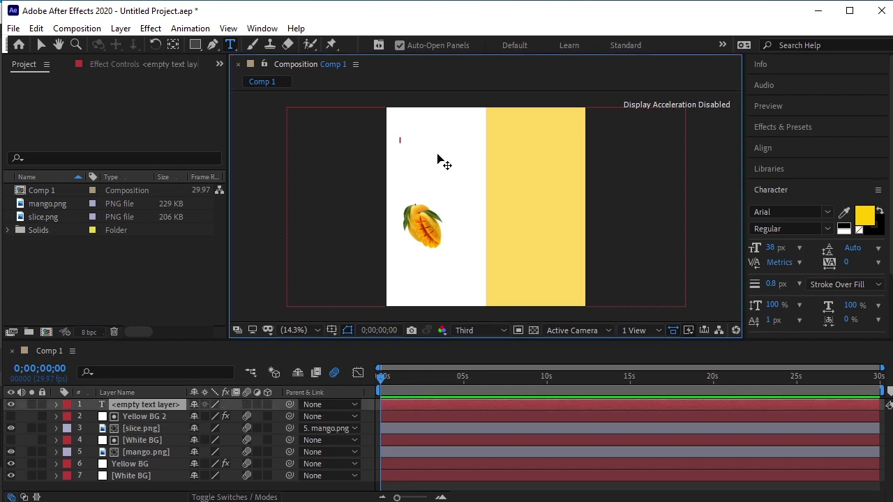
type("Choose your health, choose life.")
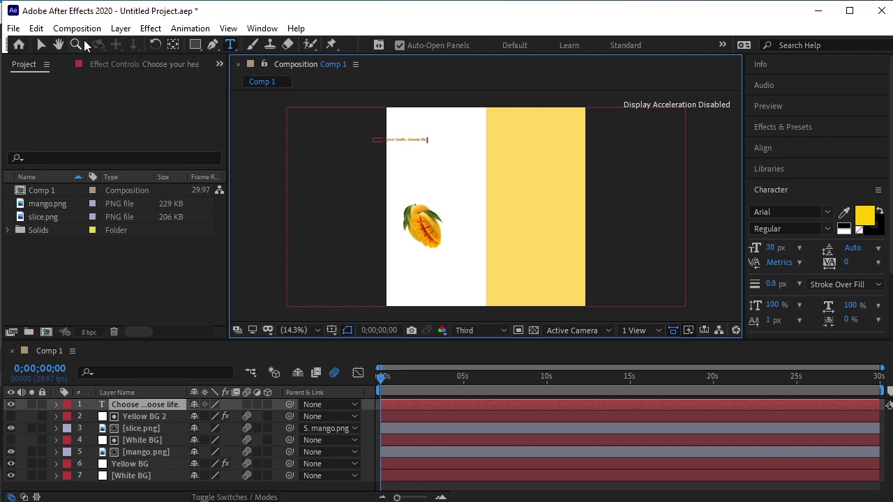
left_click(43, 46)
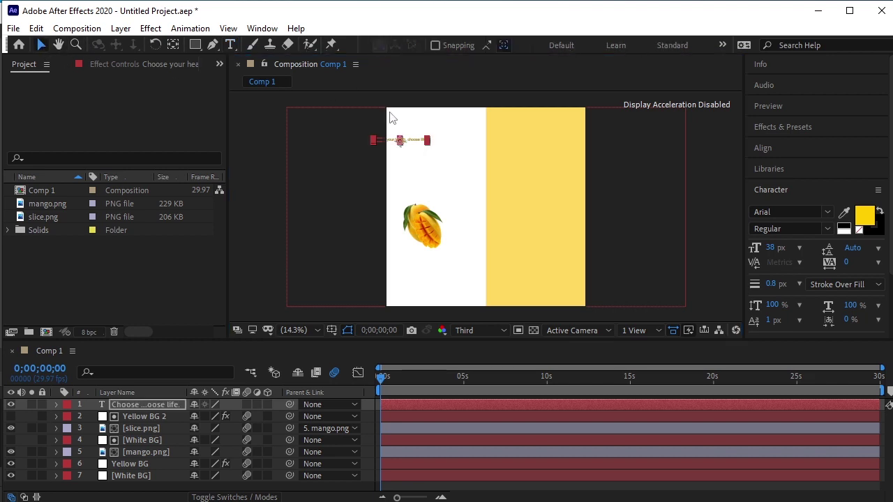
left_click(776, 151)
left_click(782, 182)
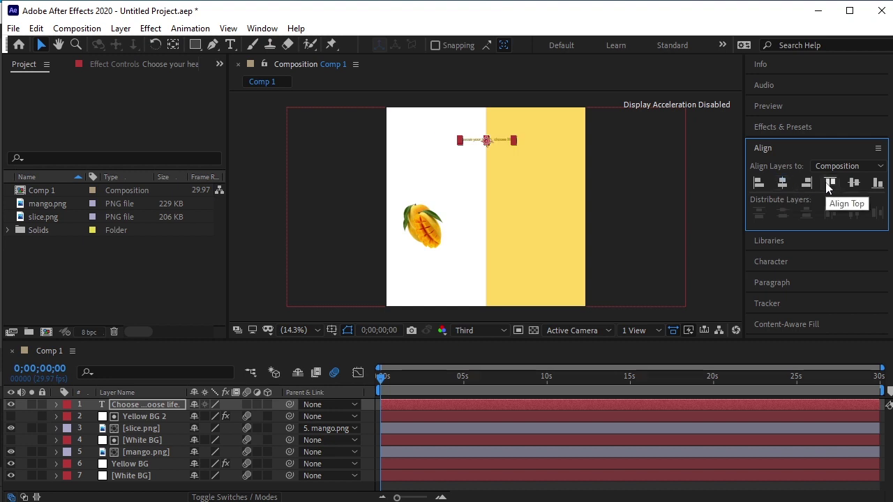
- Enlarge the sentence's font size to about 100 px
left_click(719, 180)
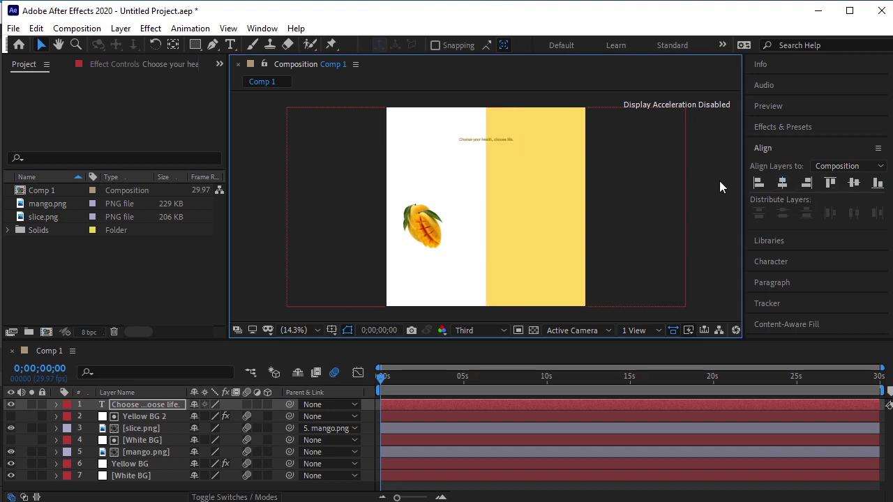
left_click(509, 139)
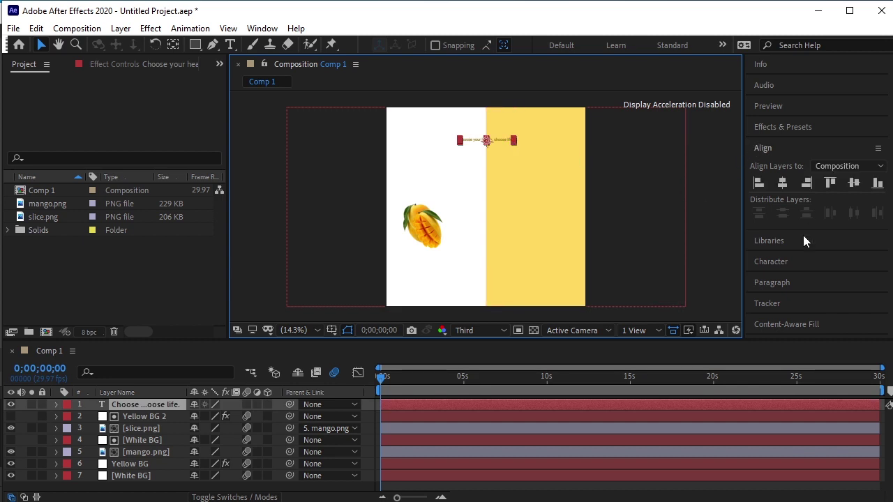
left_click(778, 262)
left_click_drag(771, 251, 821, 247)
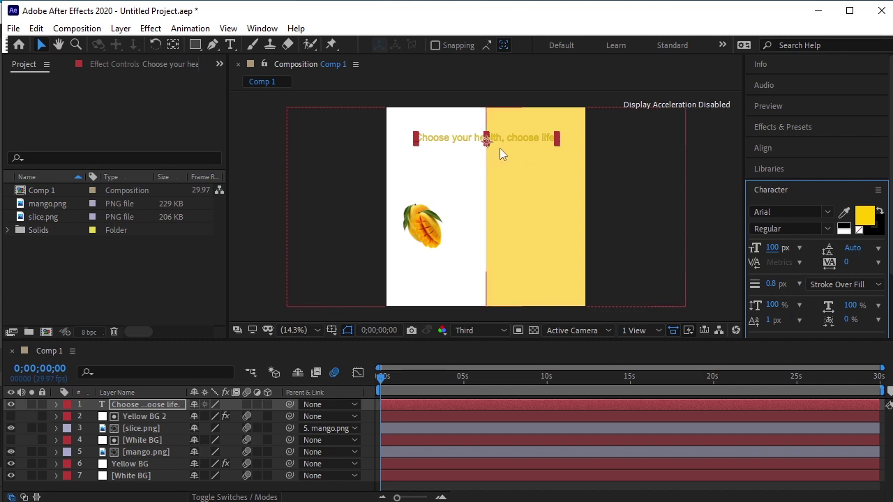
- Cut 'choose life.' out of the first text layer, leaving 'Choose your health'
left_click(230, 46)
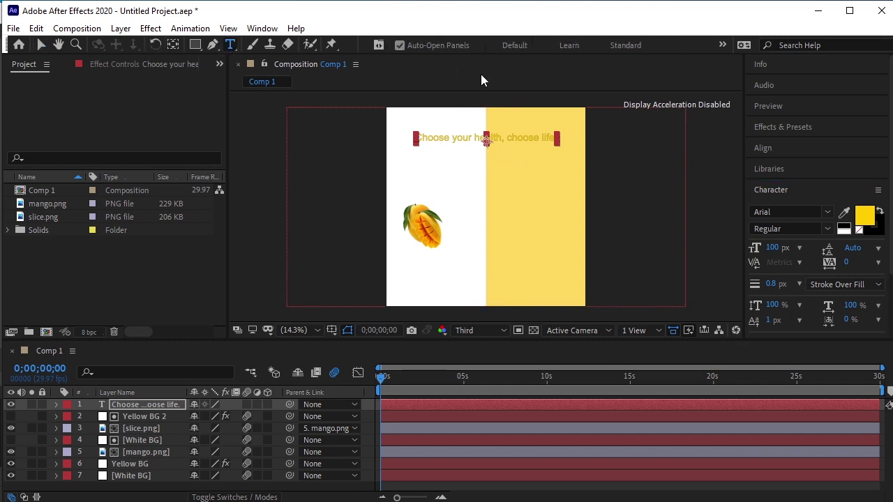
scroll(503, 138, "up", 4)
scroll(505, 136, "down", 2)
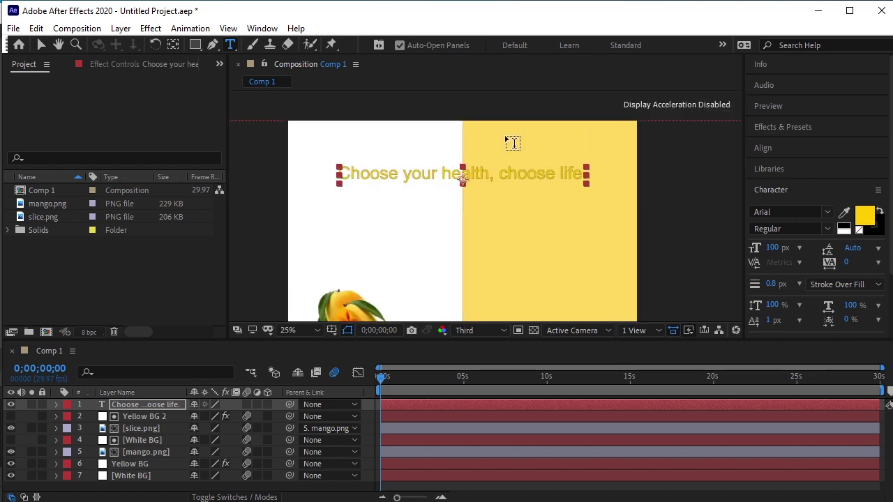
left_click(500, 176)
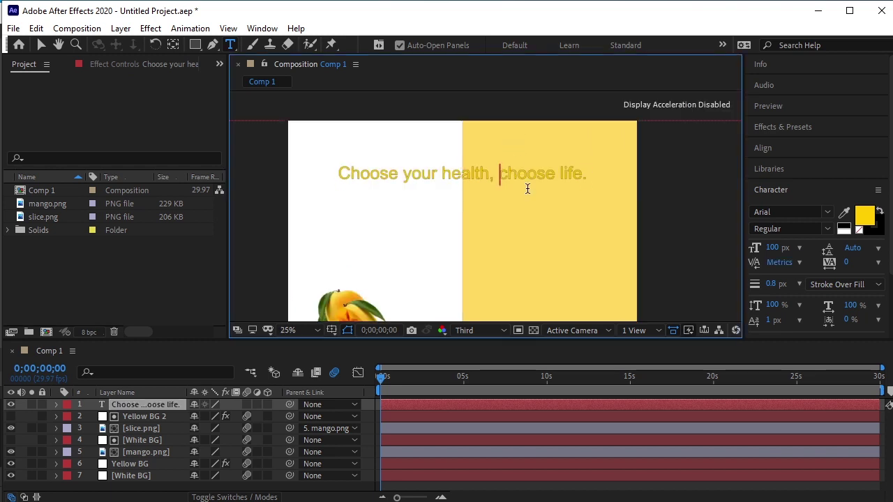
key("Return")
key("ctrl+shift+End")
key("ctrl+x")
key("Escape")
key("v")
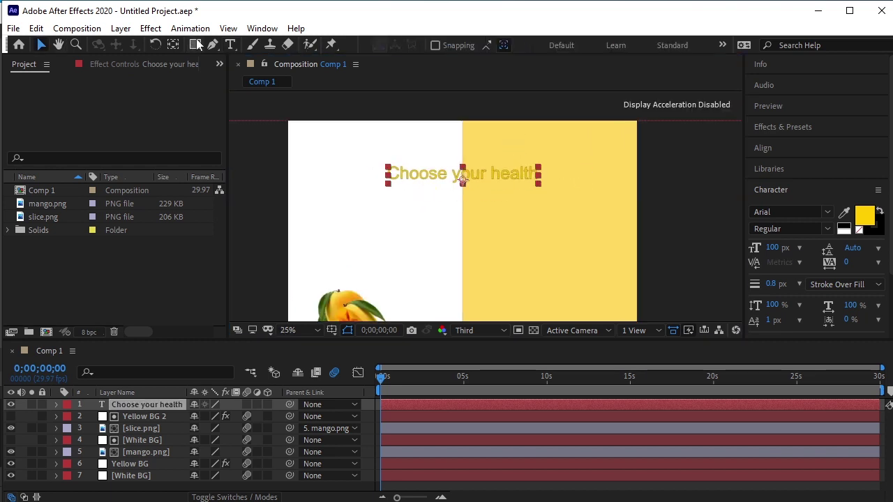
key("ctrl+t")
- Paste the cut text into a new layer below and correct it to 'Choose Life'
left_click(434, 207)
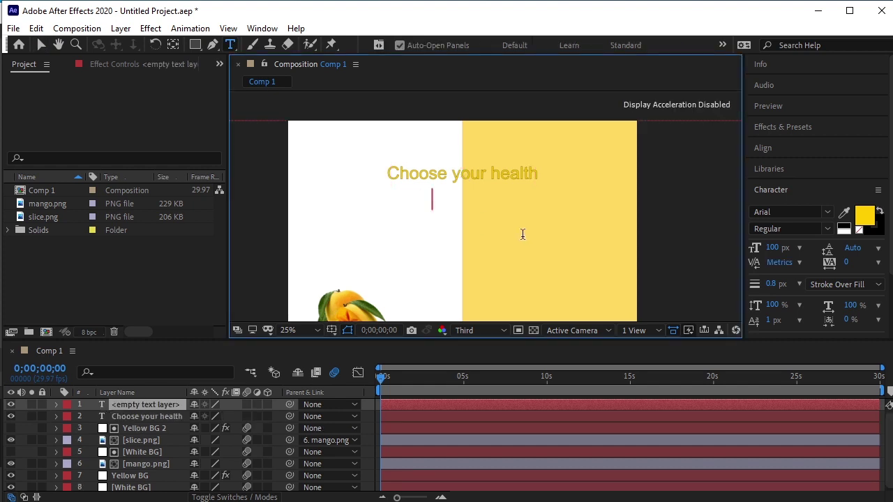
key("ctrl+v")
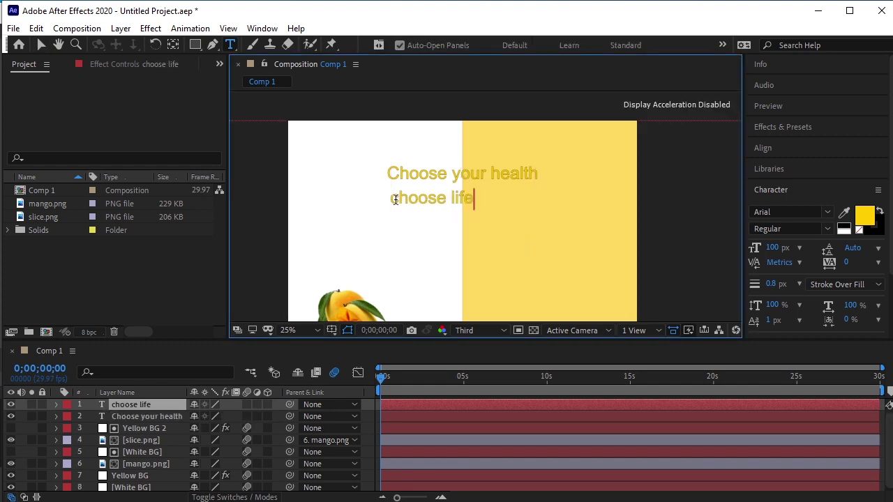
left_click_drag(395, 199, 393, 199)
type("C")
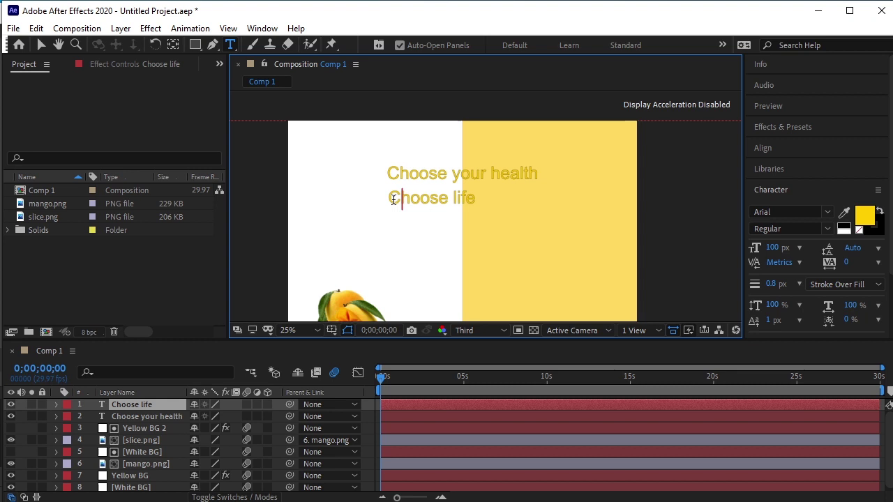
key("ctrl+Right")
key("Delete")
key("Delete")
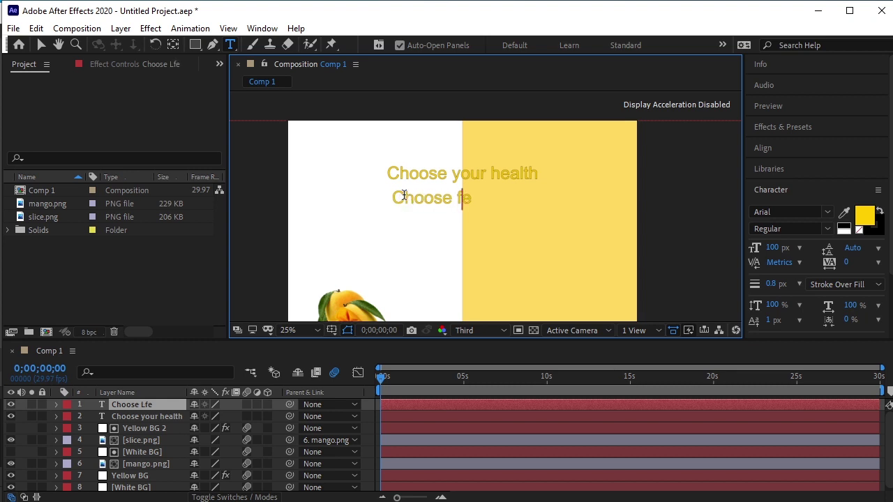
type("L")
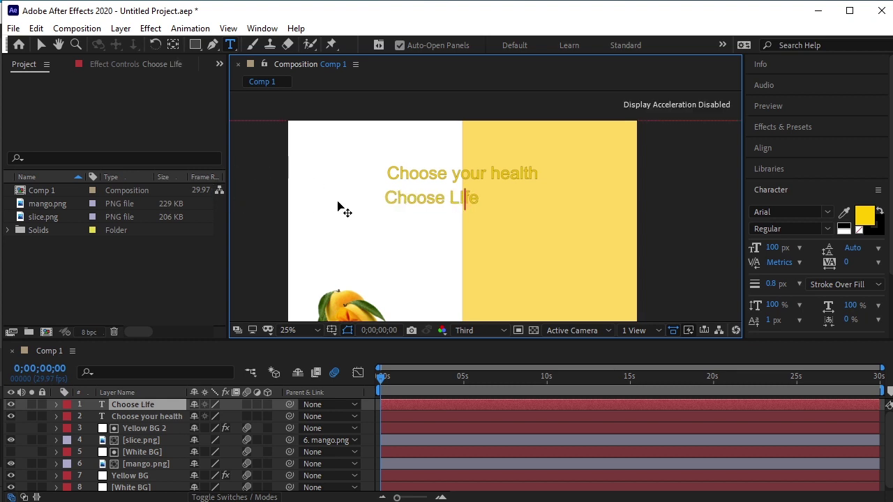
type("i")
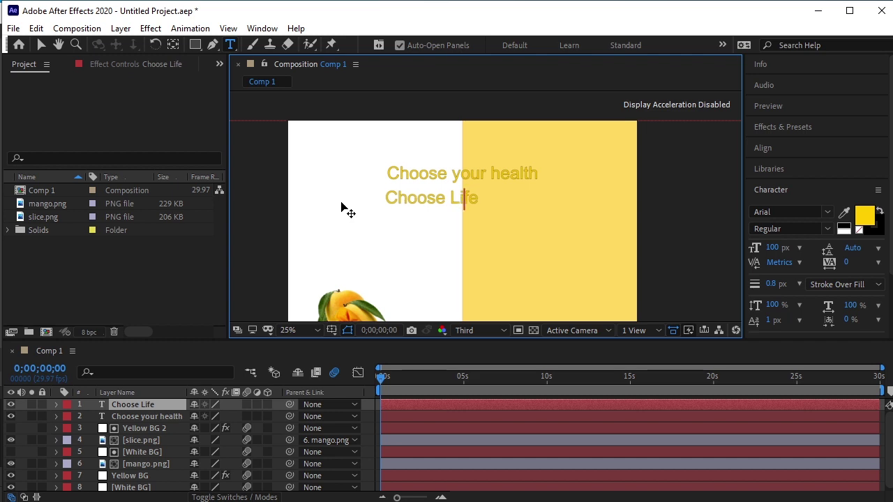
- Move 'Choose Life' right under the title and change its fill colour to white
left_click(41, 45)
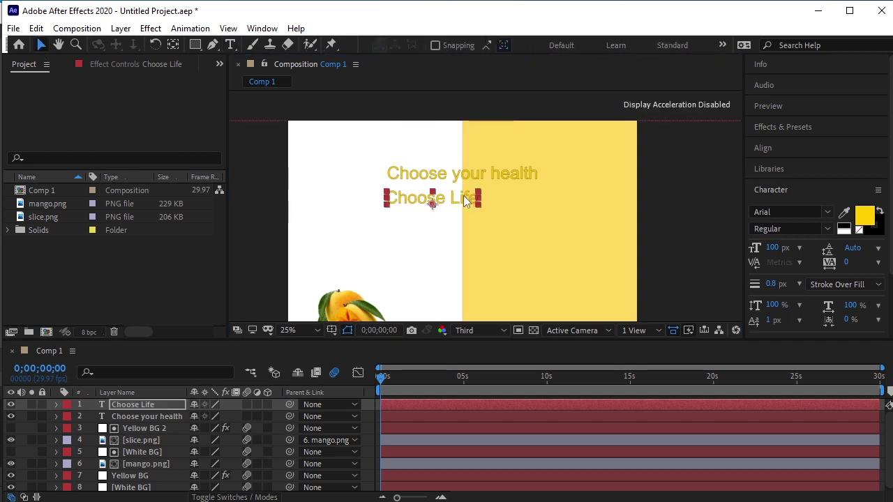
left_click_drag(480, 199, 545, 199)
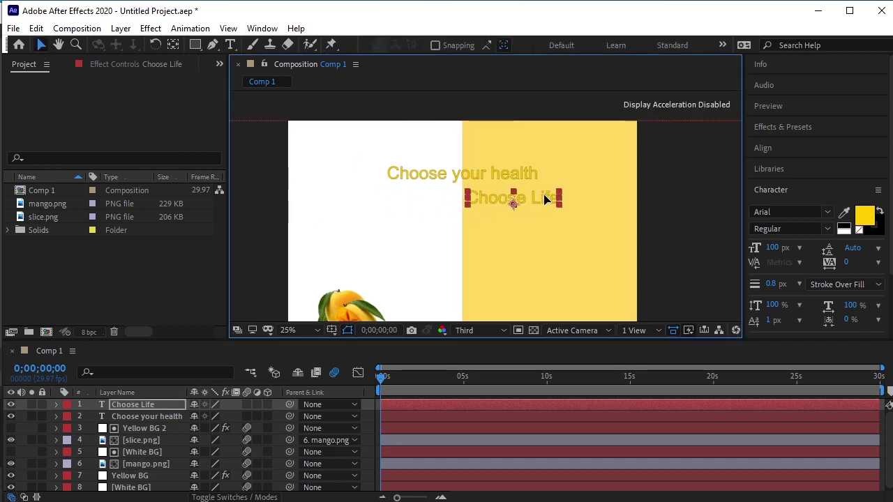
left_click(863, 216)
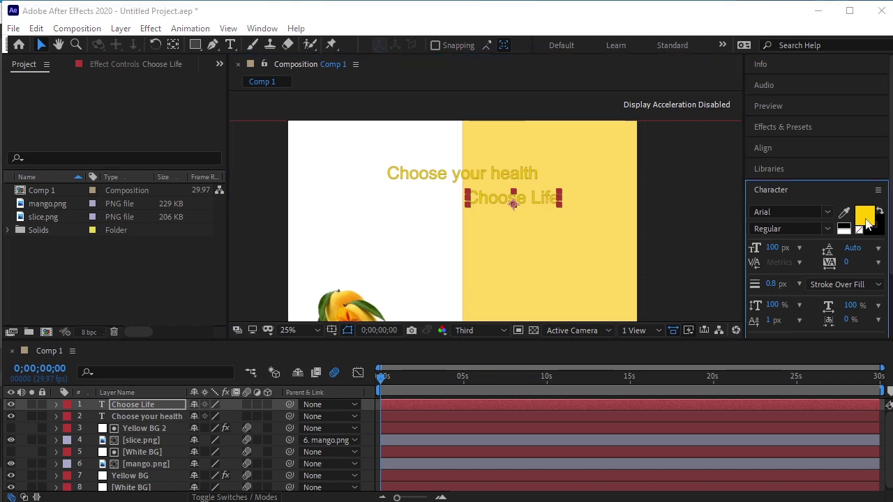
left_click_drag(202, 286, 83, 223)
left_click(397, 231)
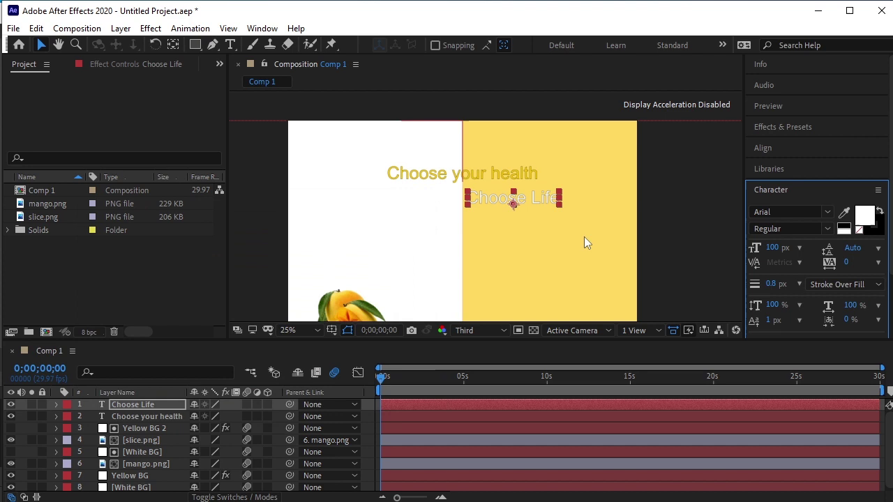
- Set the Choose Life stroke to None and drag 'Choose your health' left onto the white half
left_click(861, 229)
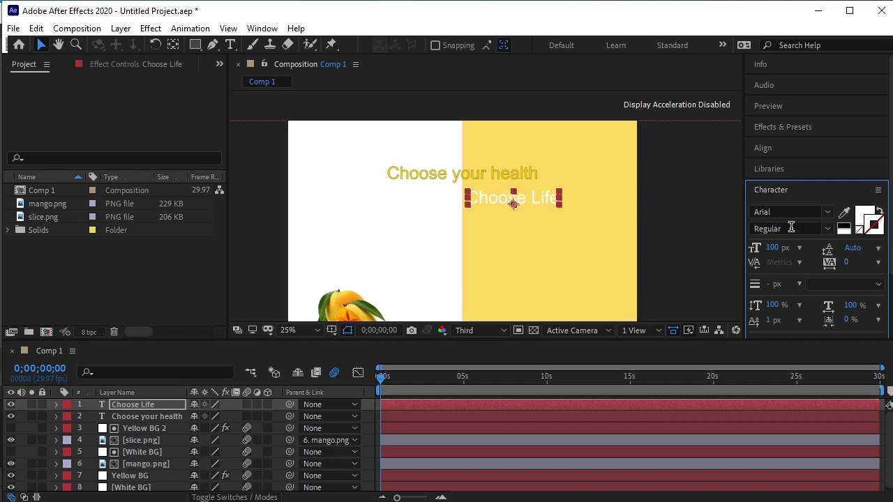
left_click(459, 171)
mouse_move(484, 173)
left_mouse_down()
mouse_move(410, 178)
mouse_move(421, 180)
left_mouse_up()
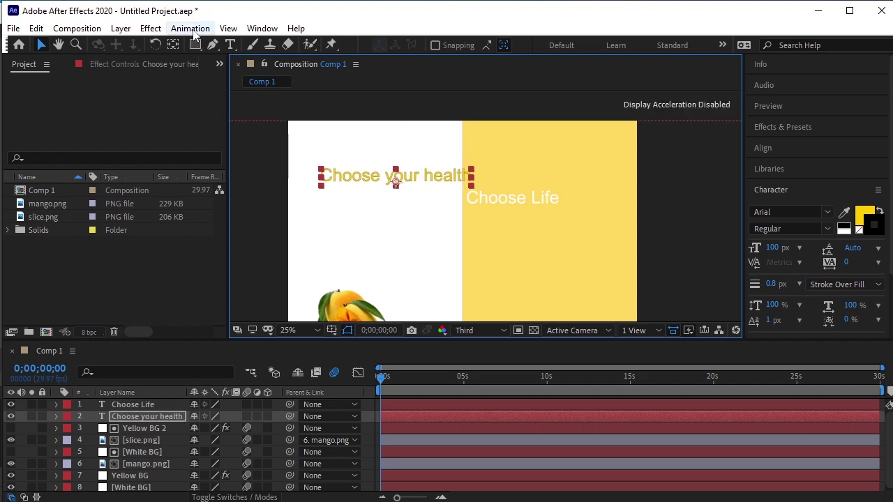
- Delete 'your' and capitalise the H to read 'Choose Health', then nudge the title down
left_click(230, 44)
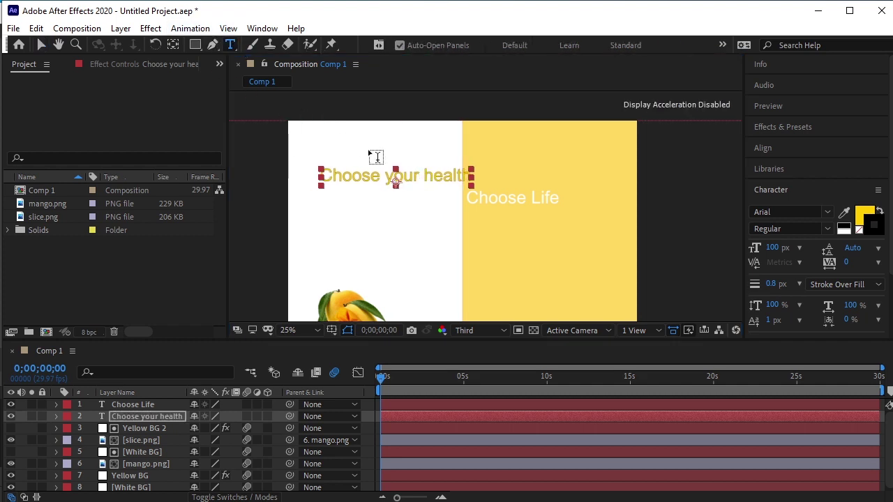
left_click_drag(380, 178, 417, 188)
key("BackSpace")
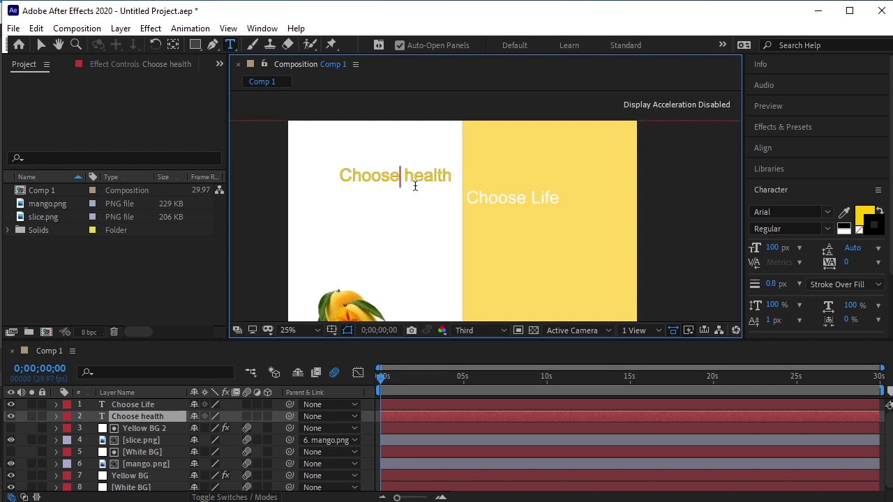
left_click_drag(405, 176, 411, 179)
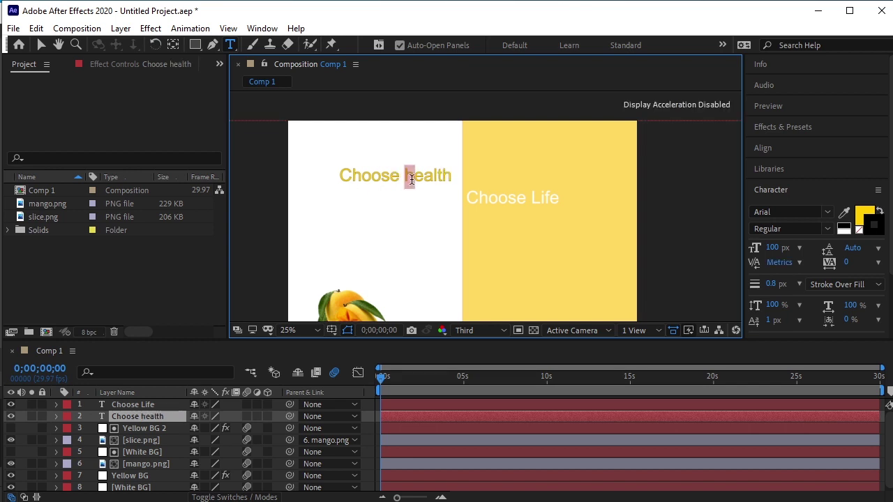
type("H")
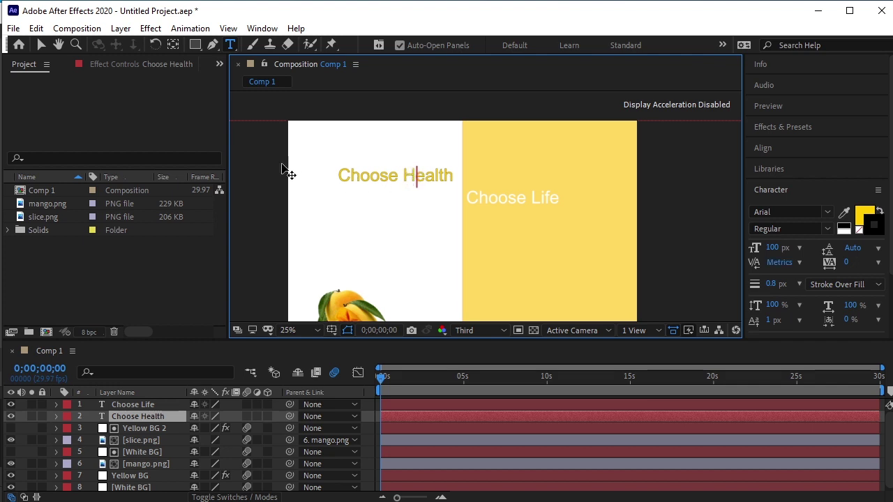
left_click(41, 45)
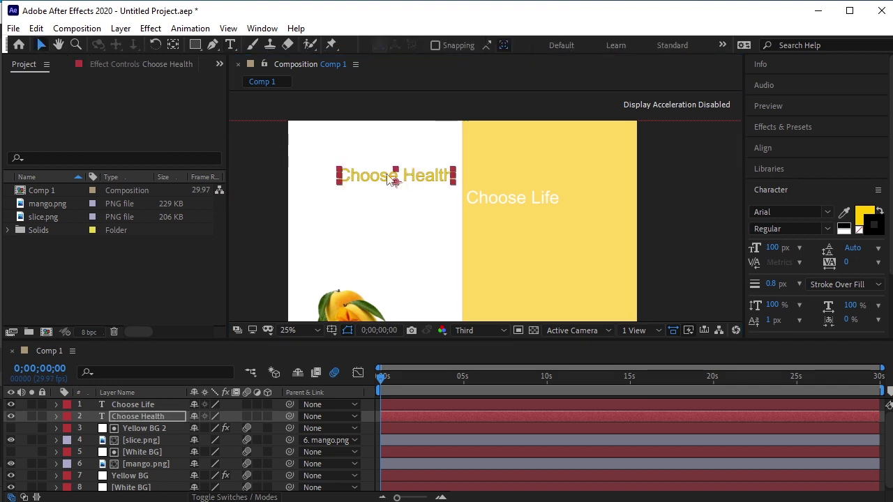
left_click_drag(420, 182, 423, 184)
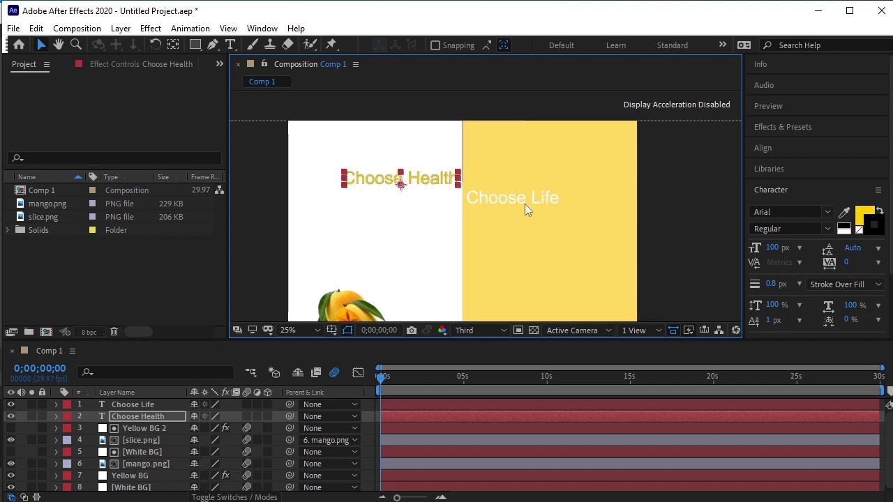
- Set both Choose Health and Choose Life to Arial Bold Italic
left_click(830, 214)
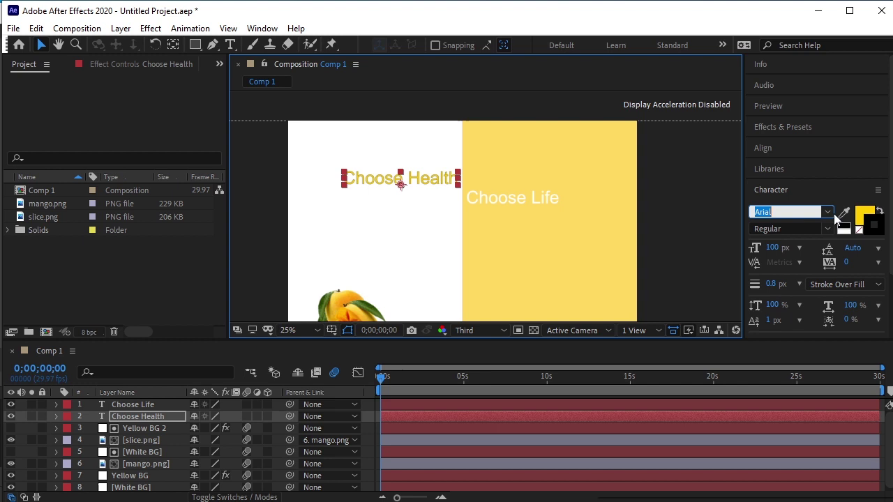
scroll(832, 217, "up", 4)
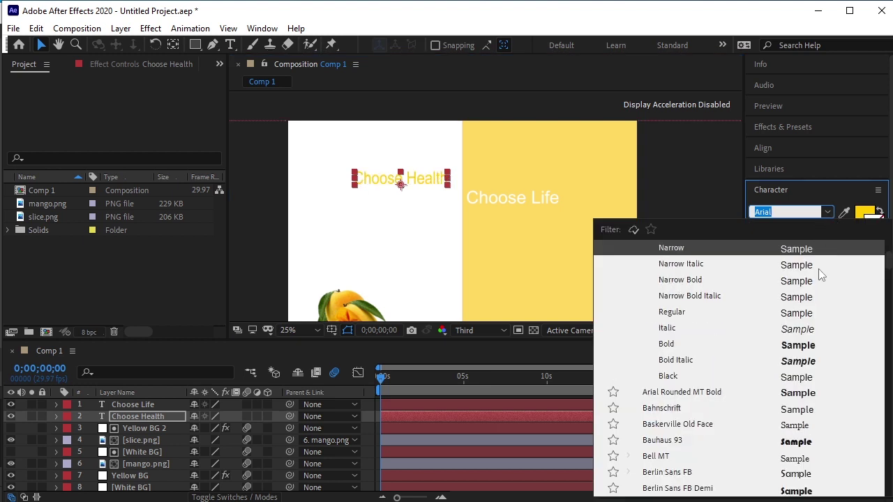
left_click(809, 361)
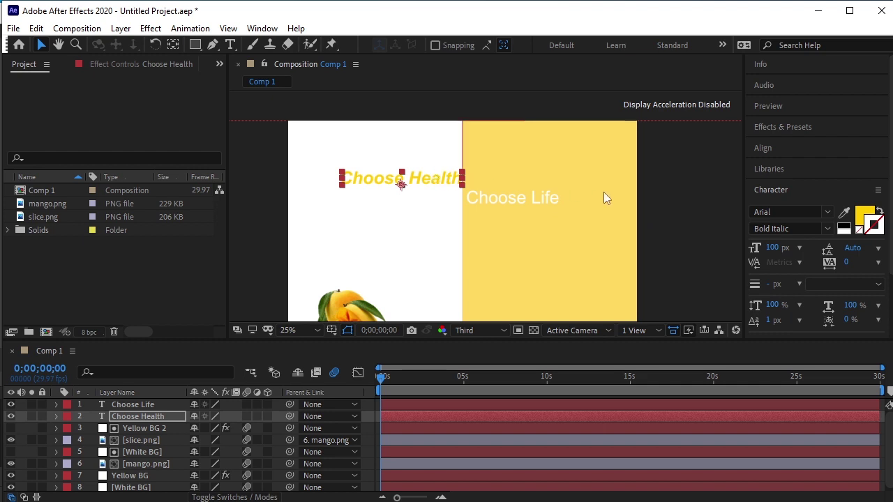
key("Left")
key("Left")
key("Left")
key("Left")
key("Left")
key("Left")
key("Left")
key("Left")
key("Left")
key("Left")
key("Left")
key("Left")
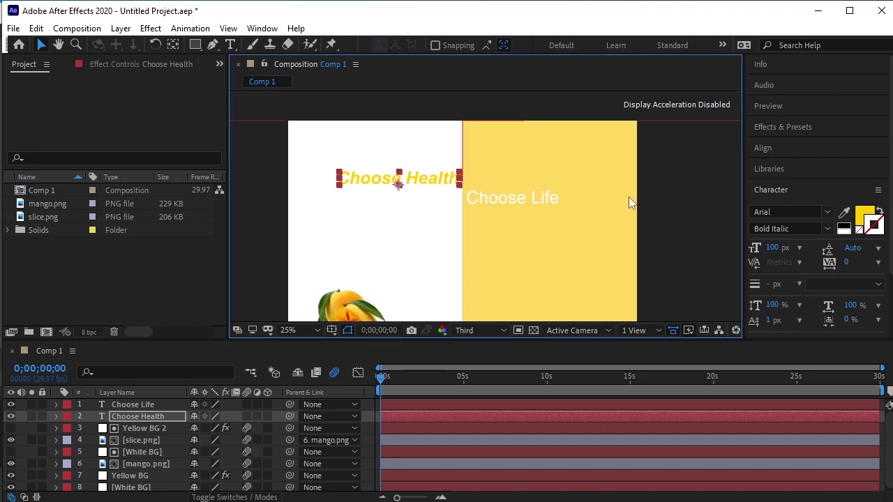
left_click(630, 198)
left_click(524, 199)
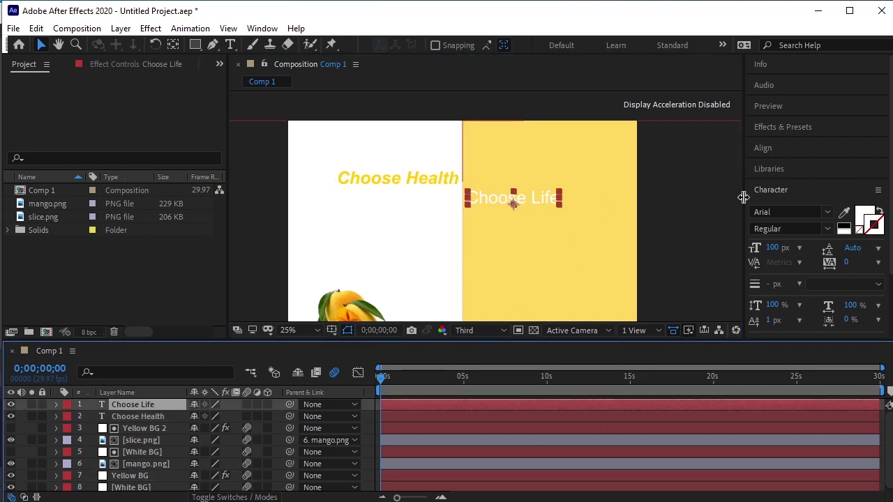
left_click(827, 214)
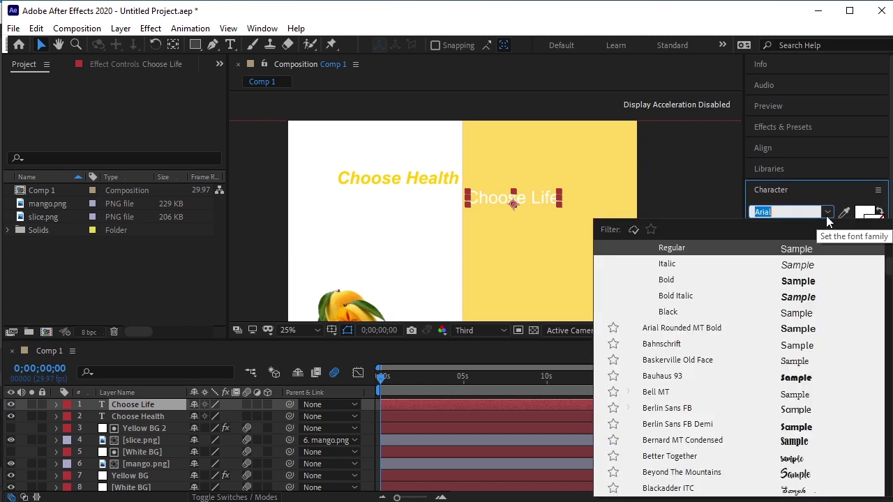
left_click(803, 296)
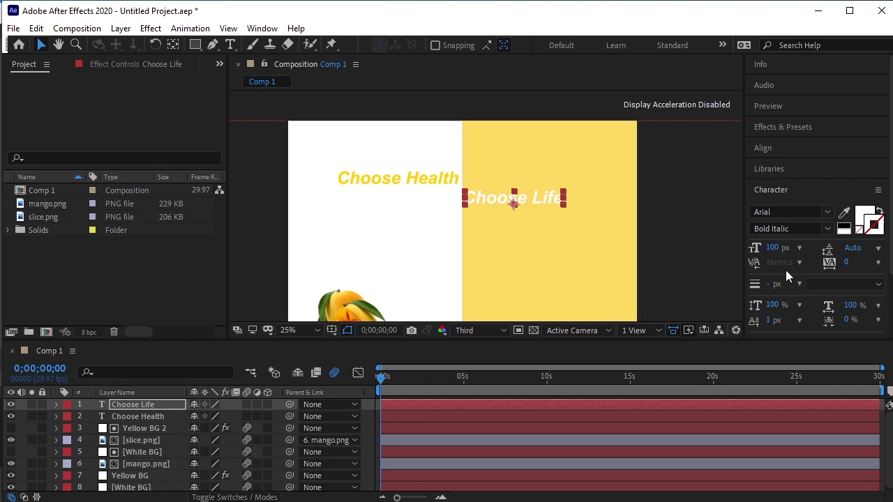
- Lock the Yellow BG and White BG layers
key("KP_7")
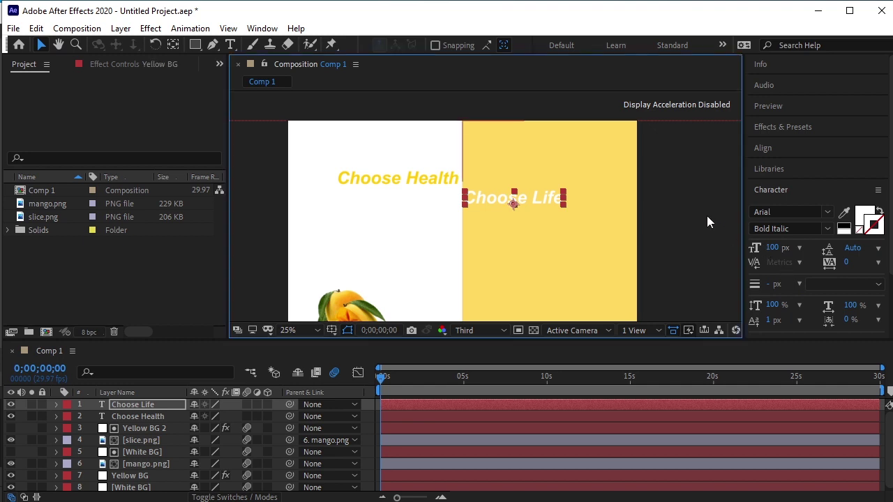
left_click_drag(681, 237, 622, 222)
left_click(42, 476)
left_click(42, 488)
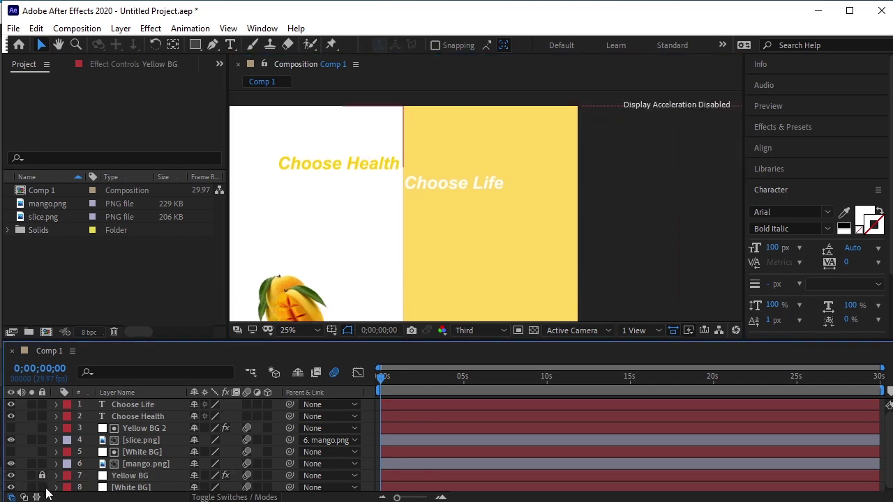
- Lower both titles slightly and set their font size to 120 px
left_click_drag(442, 184, 442, 189)
left_click(360, 170)
left_click_drag(360, 170, 360, 173)
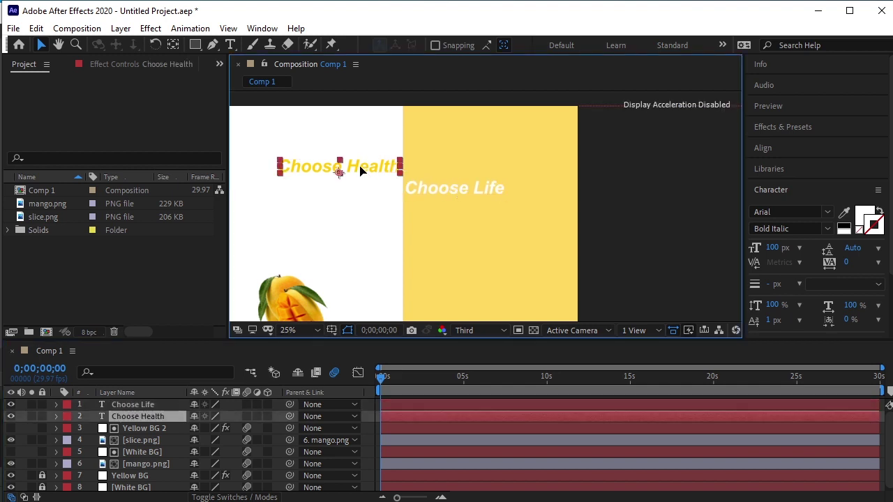
left_click(427, 190, "shift")
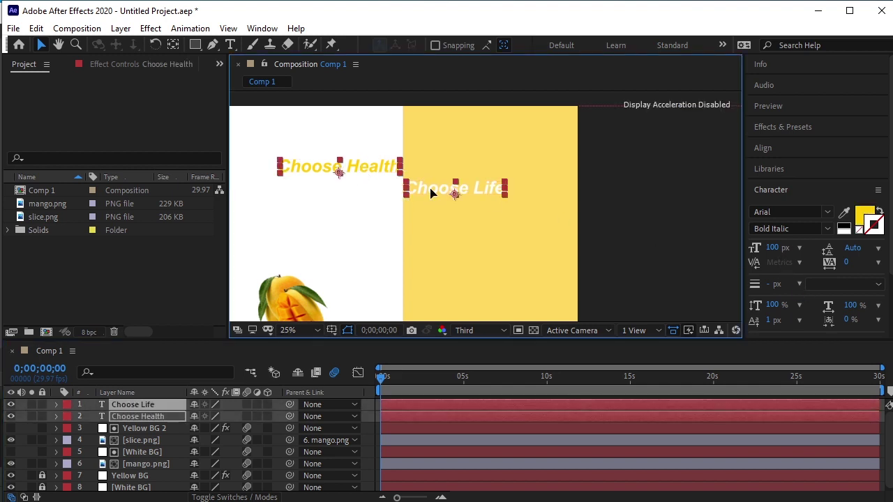
left_click_drag(785, 253, 798, 251)
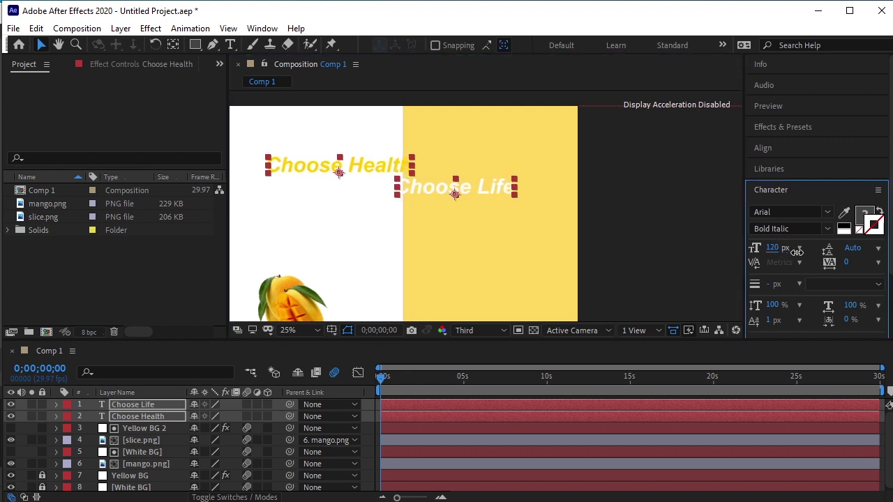
- Reposition Choose Life within the yellow half and Choose Health on the white half
left_click(654, 244)
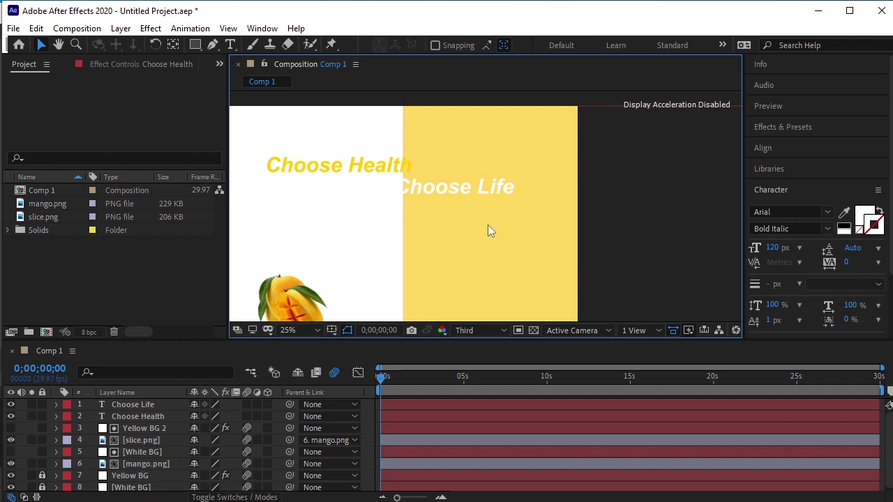
left_click_drag(440, 189, 450, 199)
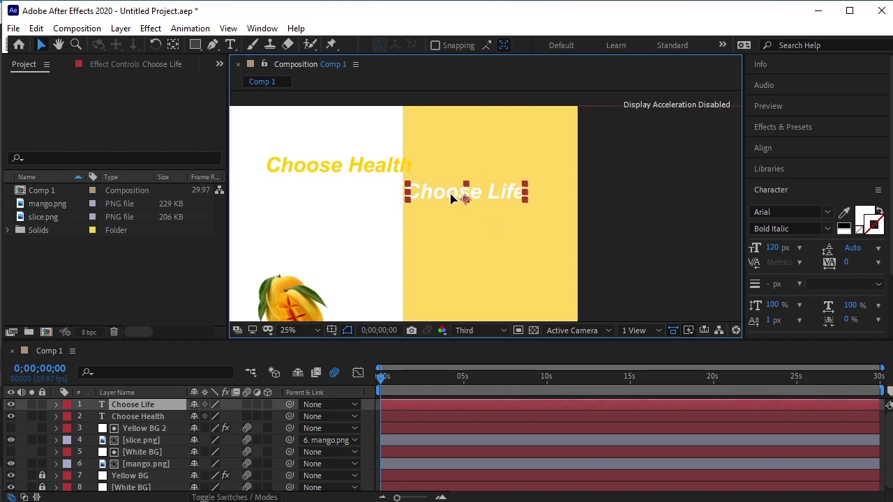
mouse_move(385, 173)
left_mouse_down()
mouse_move(371, 173)
mouse_move(374, 186)
mouse_move(394, 193)
left_mouse_up()
left_click(629, 256)
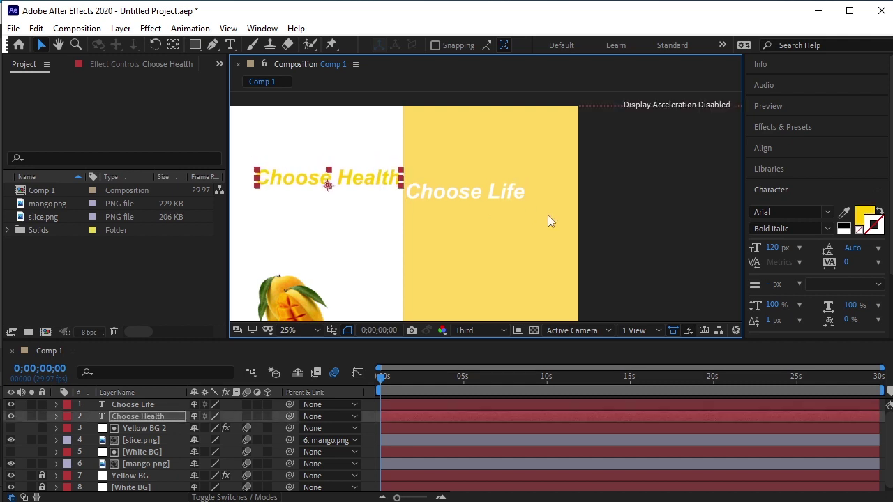
left_click(636, 265)
scroll(530, 227, "down", 2)
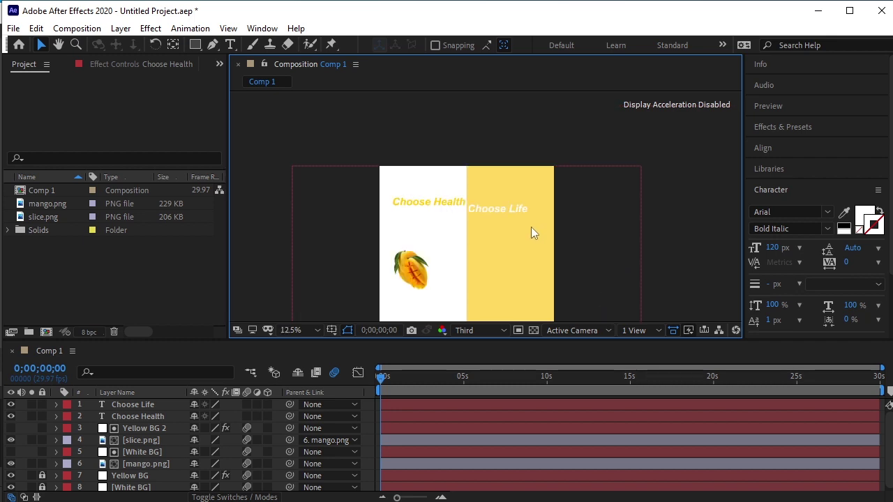
scroll(460, 245, "up", 1)
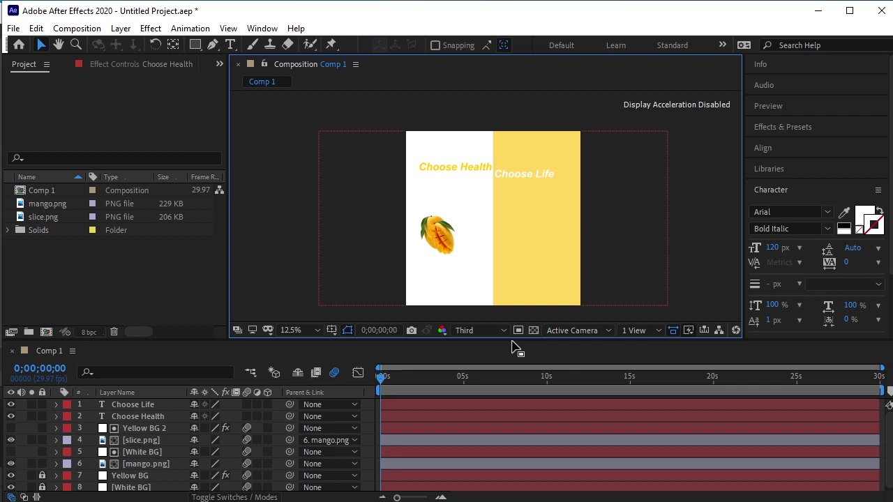
key("space")
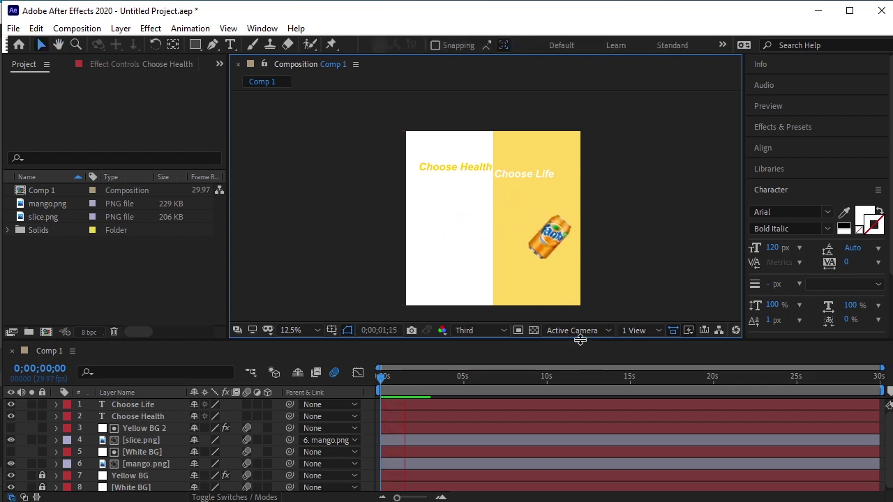
key("space")
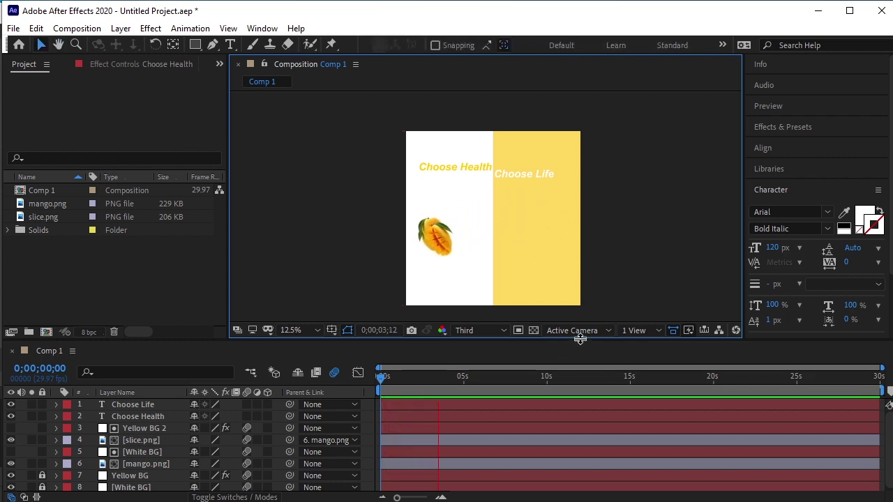
- Clear the effects search and select Clam Shell under Animation Presets > Transitions - Wipes
left_click(775, 131)
left_click(774, 144)
key("BackSpace")
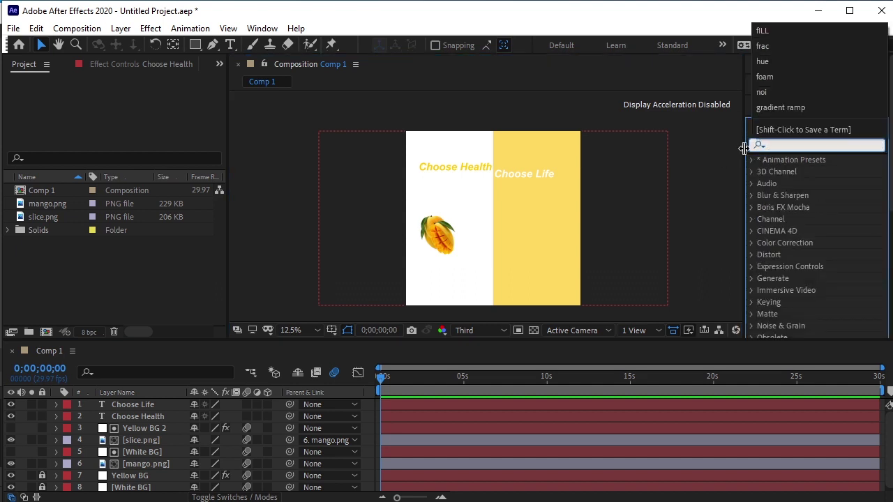
left_click(753, 159)
left_click(752, 159)
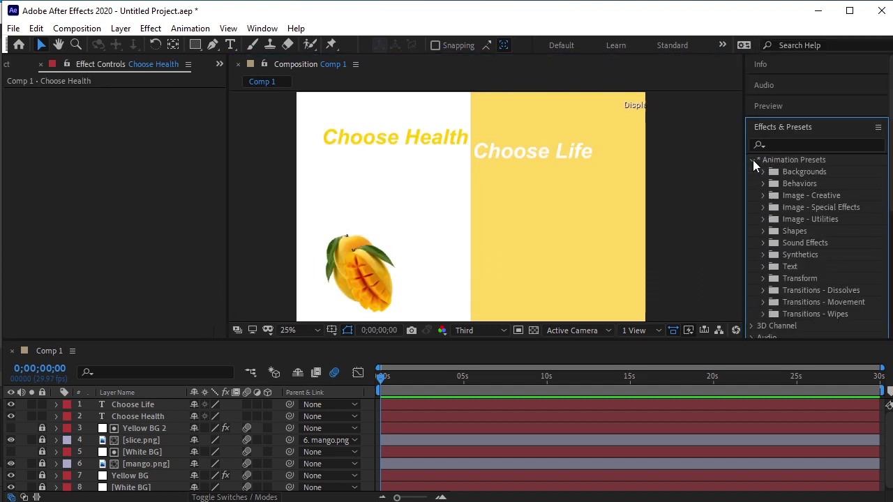
scroll(828, 273, "down", 2)
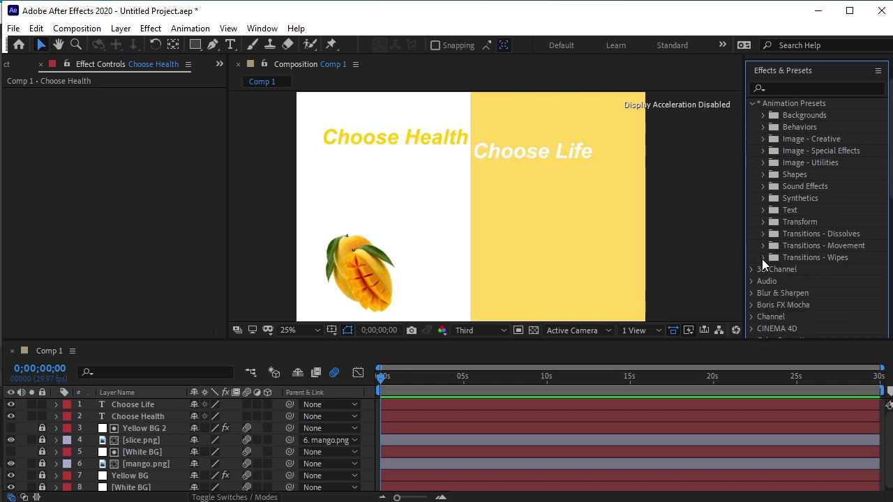
left_click(763, 258)
scroll(800, 254, "down", 9)
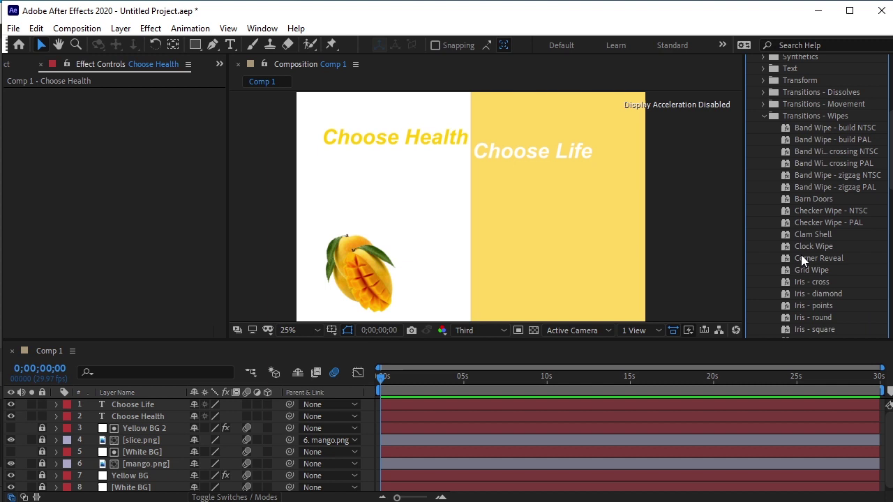
scroll(801, 257, "down", 2)
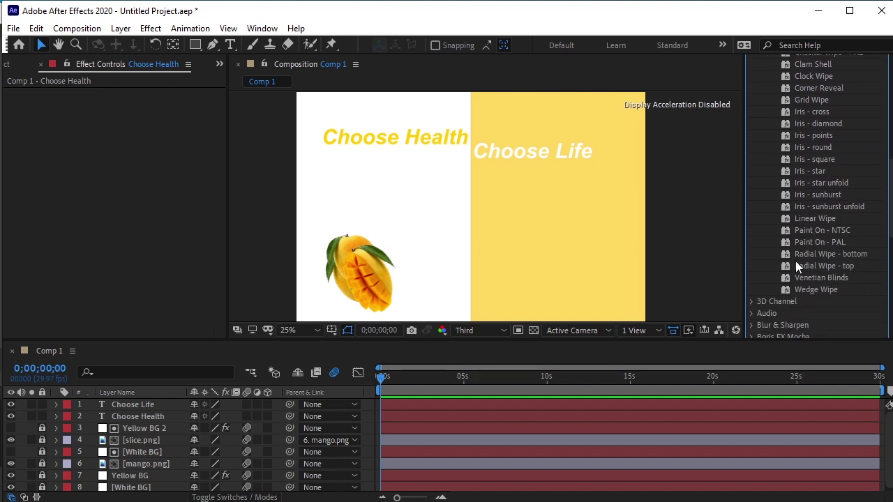
scroll(828, 149, "up", 1)
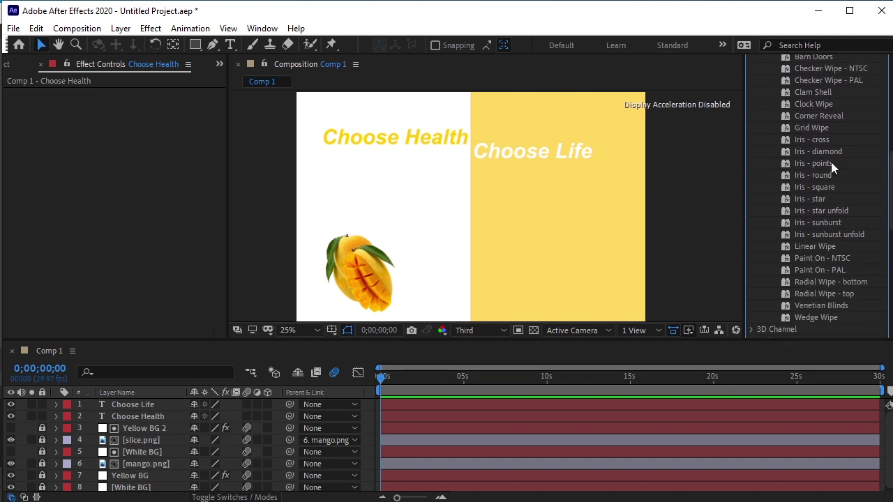
left_click(818, 92)
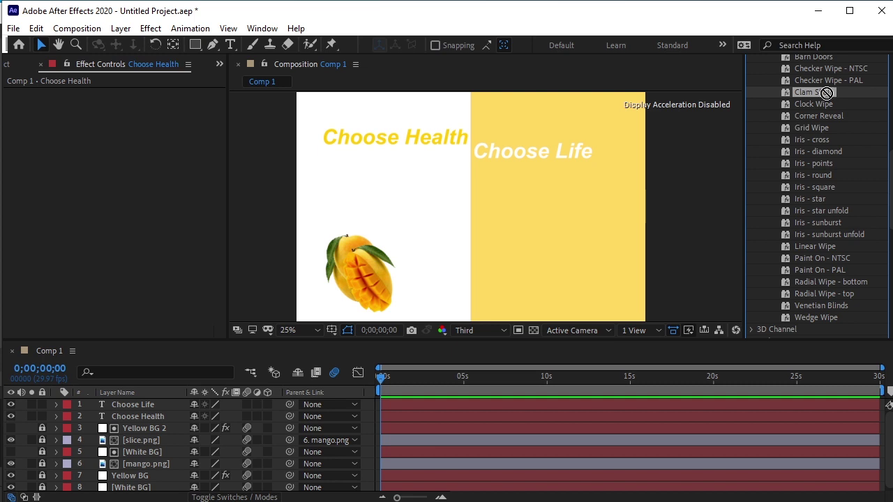
- Apply Clam Shell to the Choose Health layer and preview the wipe
left_click_drag(830, 91, 167, 414)
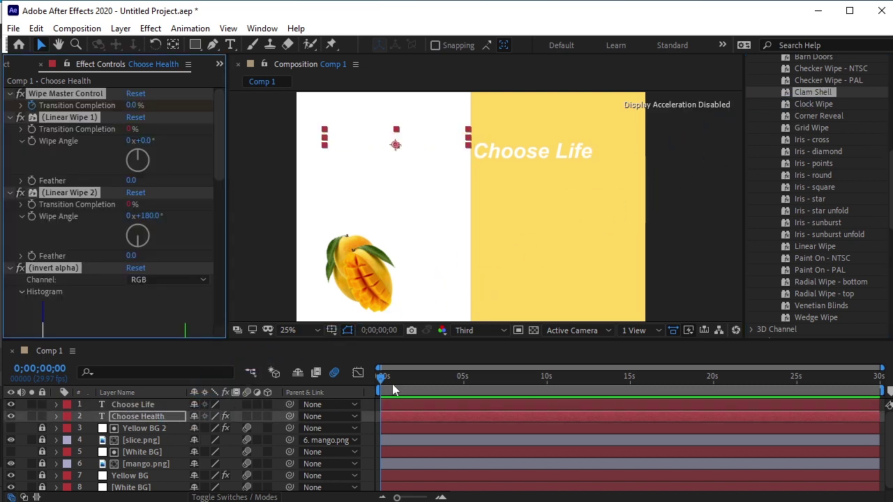
key("space")
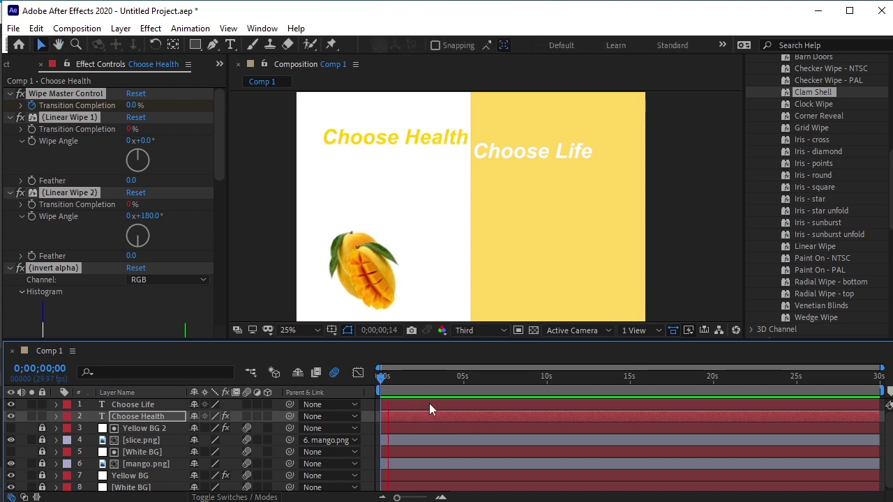
left_click(395, 383)
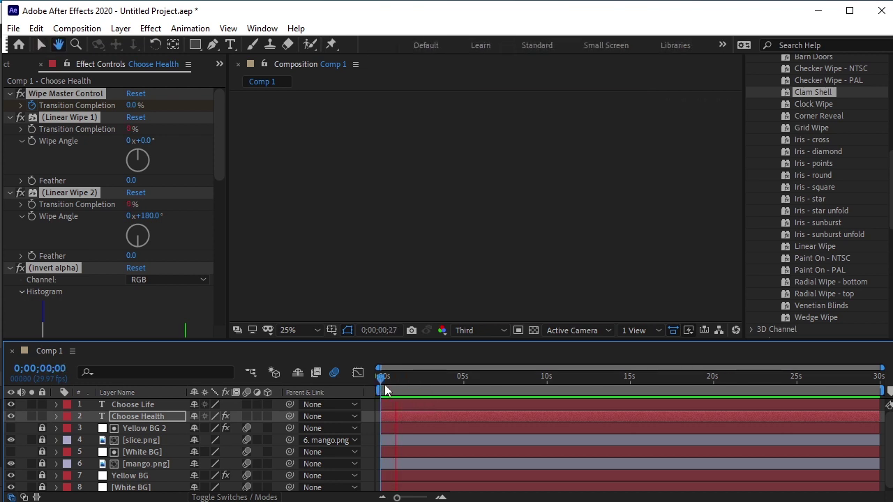
left_click(393, 381)
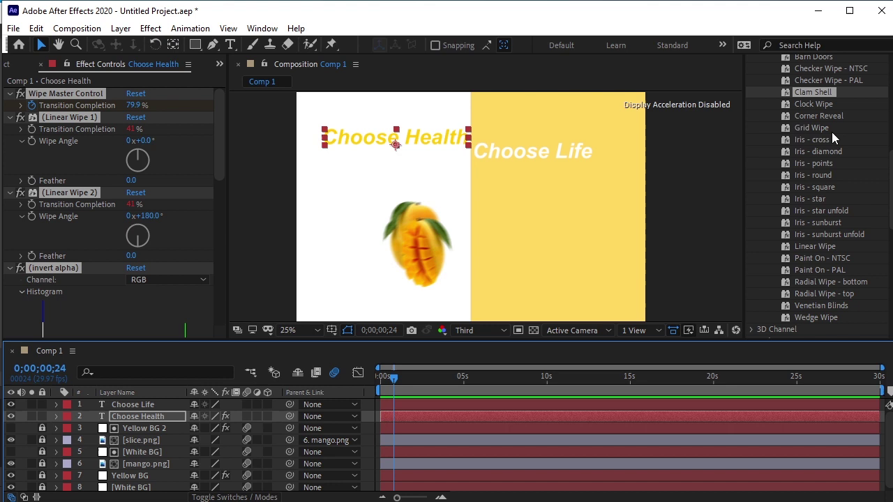
- Apply Clam Shell to Choose Life, replay from the start, then select both text layers
left_click_drag(816, 91, 546, 154)
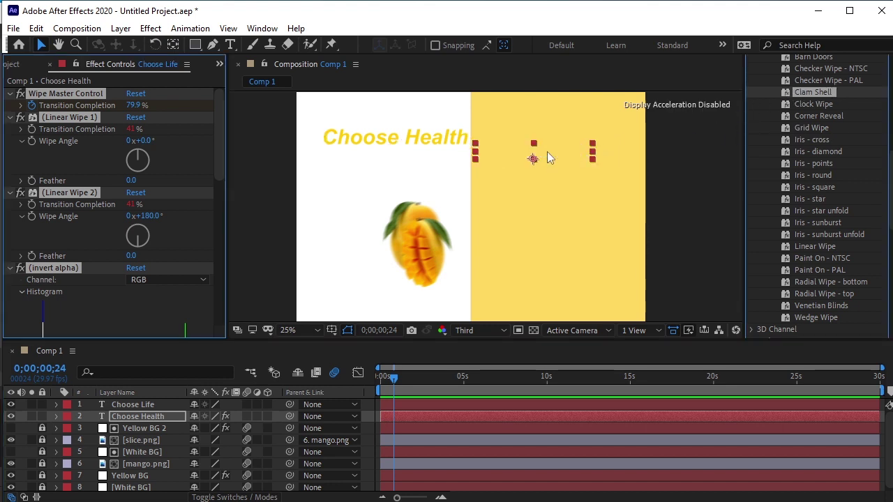
left_click_drag(396, 381, 361, 381)
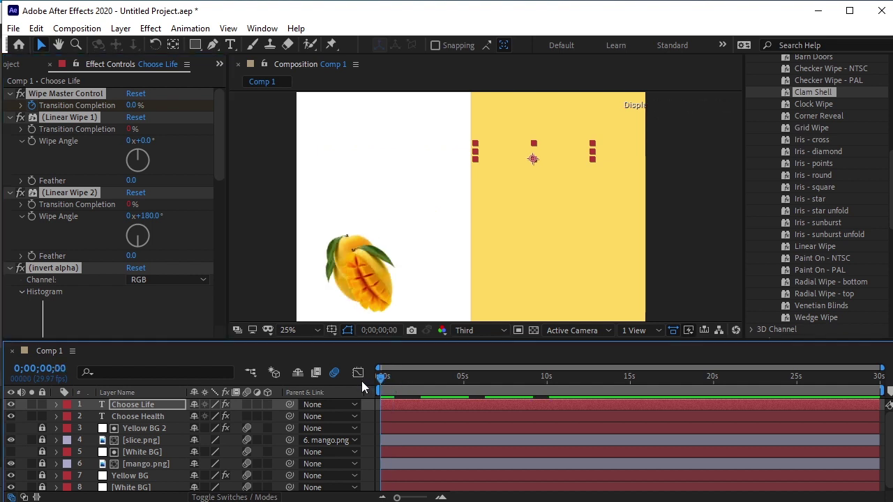
key("space")
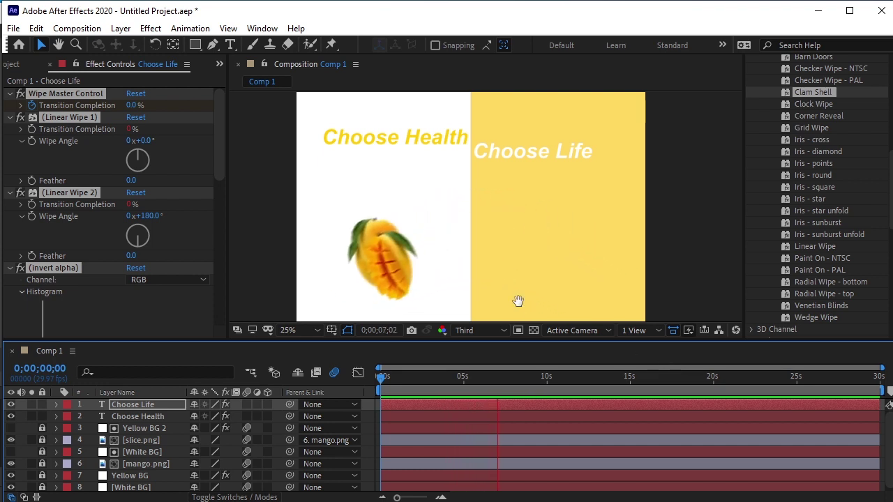
key("space")
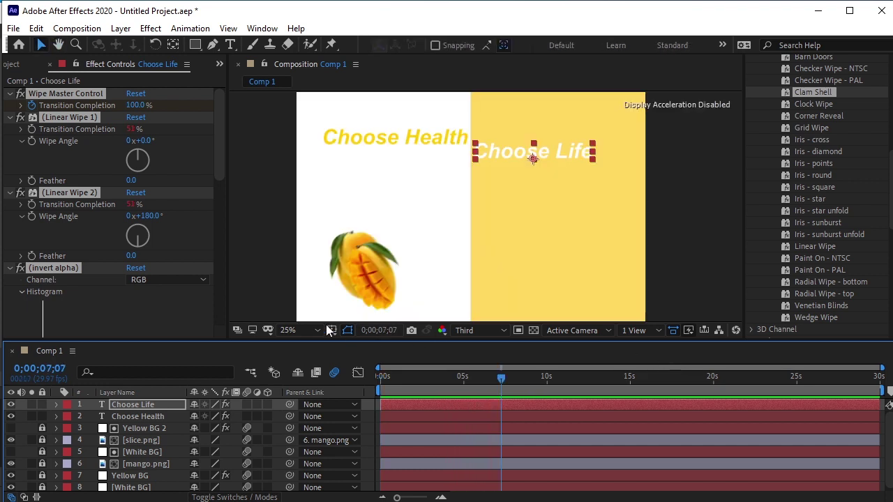
left_click(412, 143, "shift")
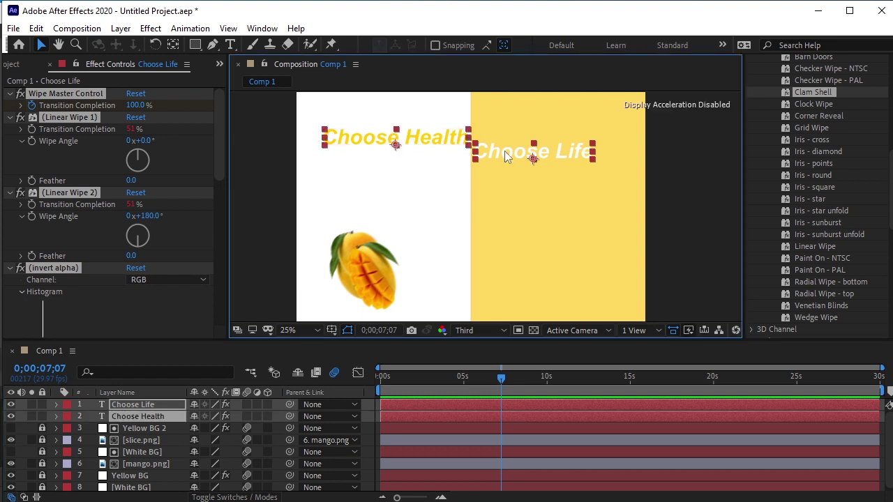
- Search 'dro' and apply Drop Shadow to Choose Health with Distance 10
scroll(843, 126, "up", 10)
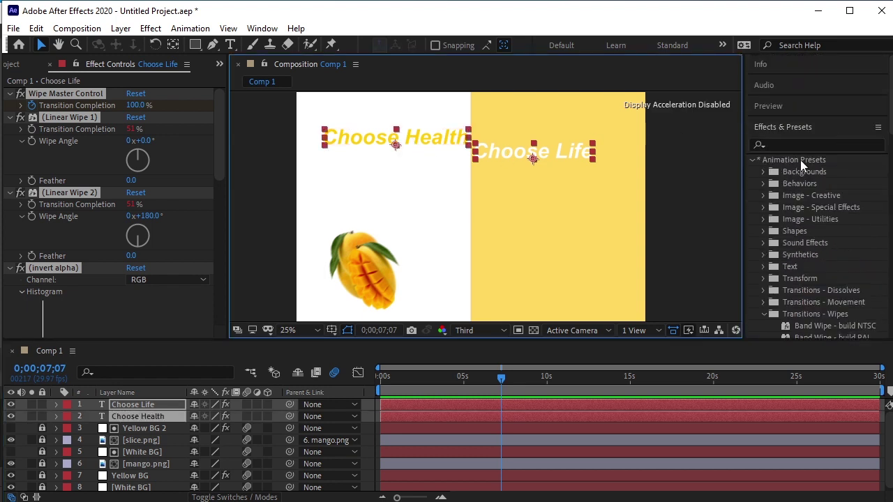
left_click(794, 145)
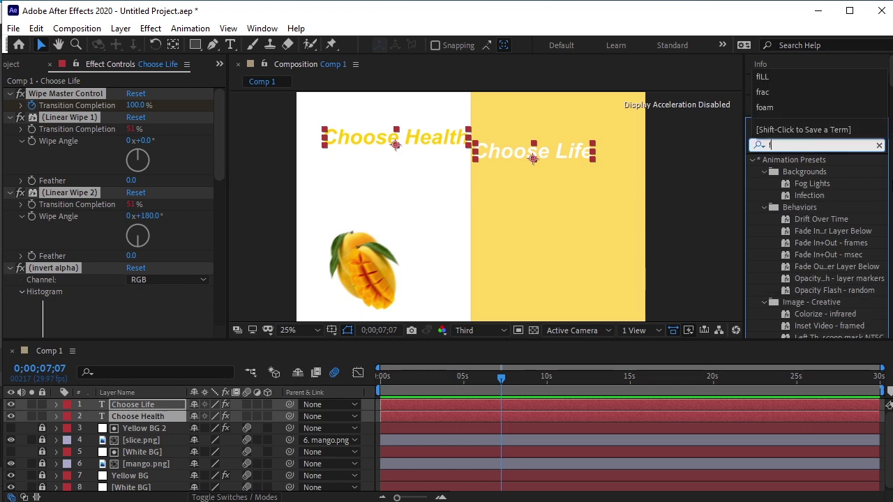
type("drop")
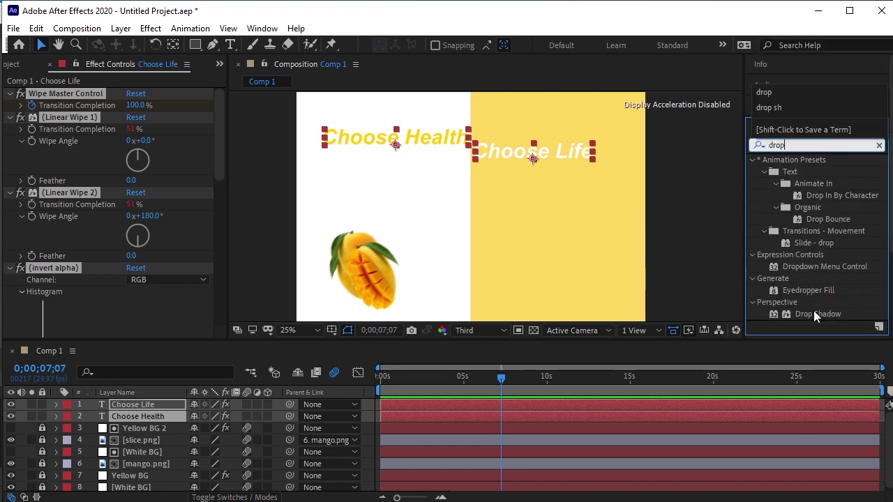
left_click(813, 310)
mouse_move(830, 317)
left_mouse_down()
mouse_move(489, 299)
mouse_move(224, 363)
mouse_move(168, 412)
left_mouse_up()
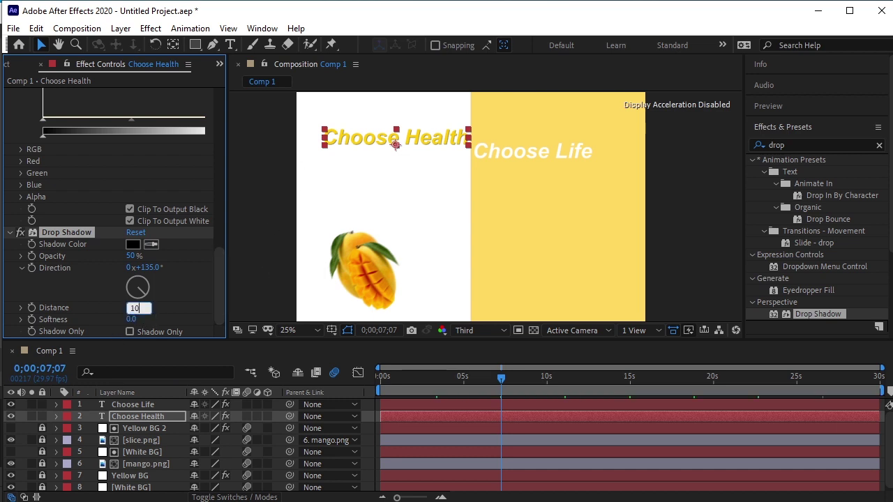
left_click(238, 284)
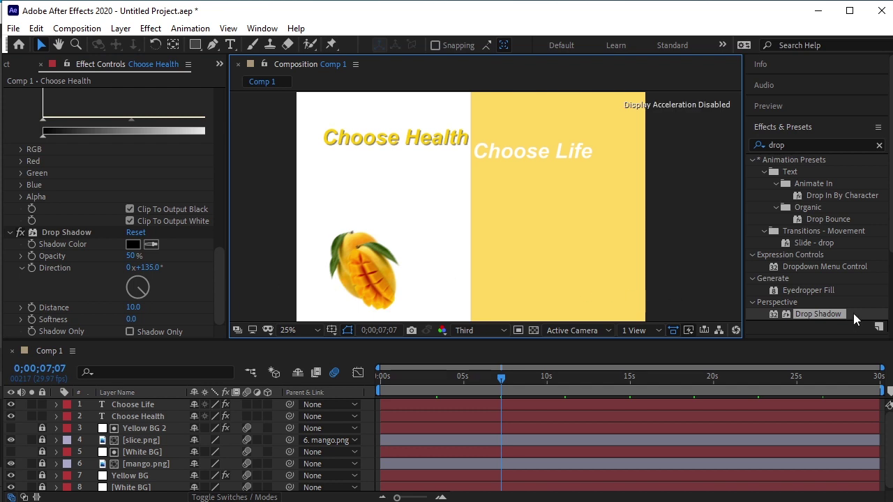
- Apply Drop Shadow to Choose Life and set its Distance to 10
left_click_drag(835, 311, 162, 403)
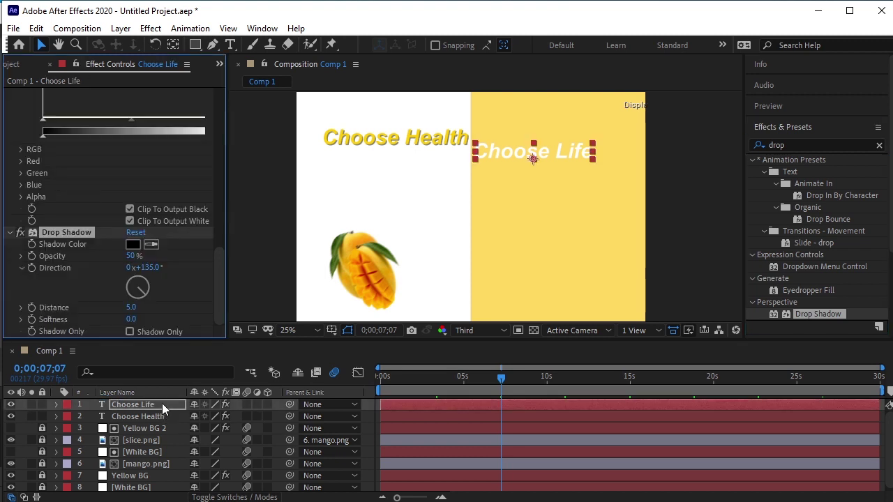
left_click(131, 306)
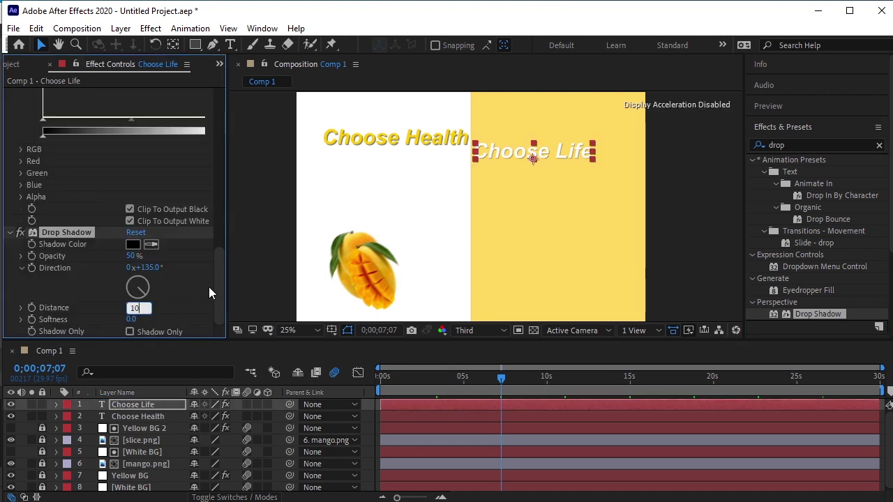
type("10")
left_click(250, 287)
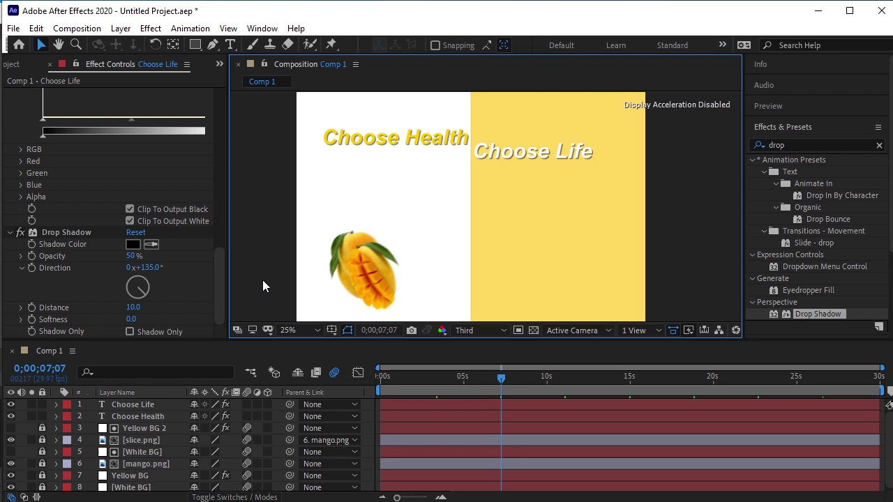
- Switch to the Project panel and drag the playhead back to the first frame
scroll(150, 152, "up", 3)
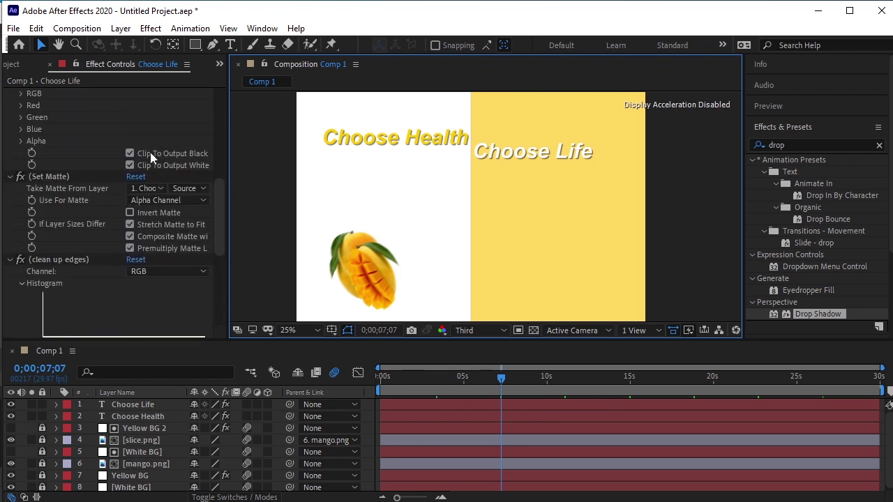
scroll(150, 153, "up", 5)
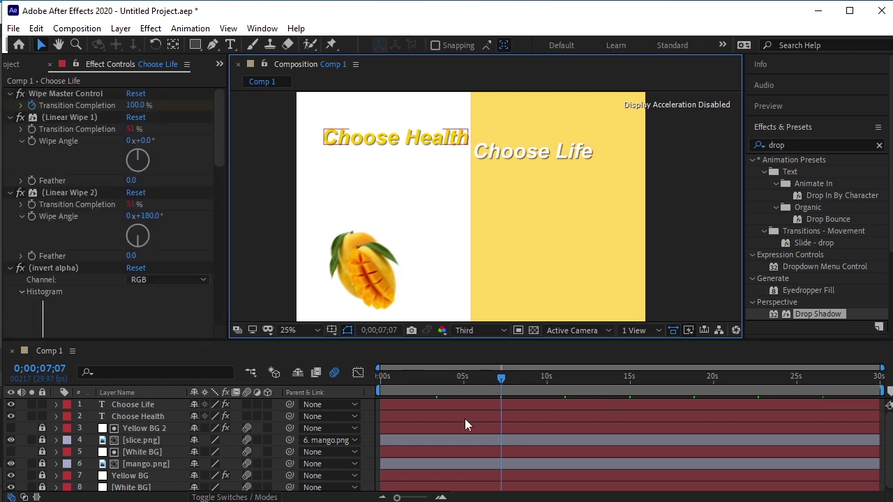
left_click(49, 65)
left_click_drag(497, 374, 380, 375)
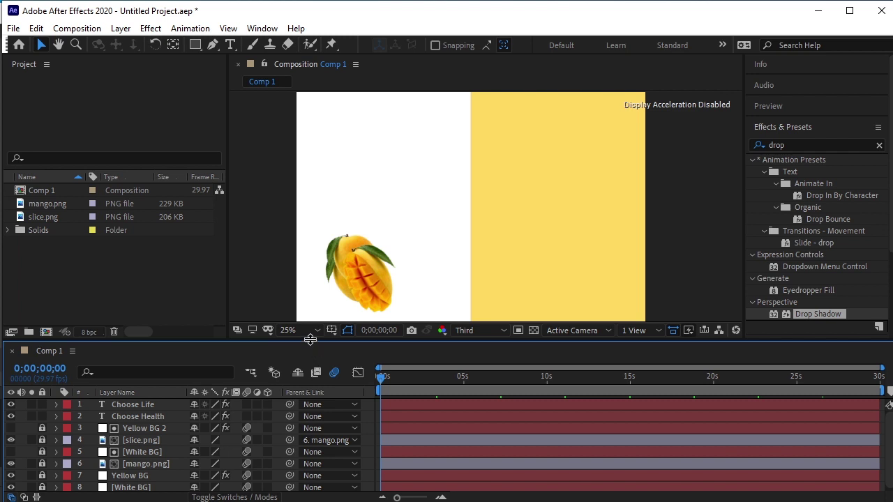
- Enlarge the Composition viewer and play the animation from 0;00;00;00
left_click_drag(311, 339, 299, 436)
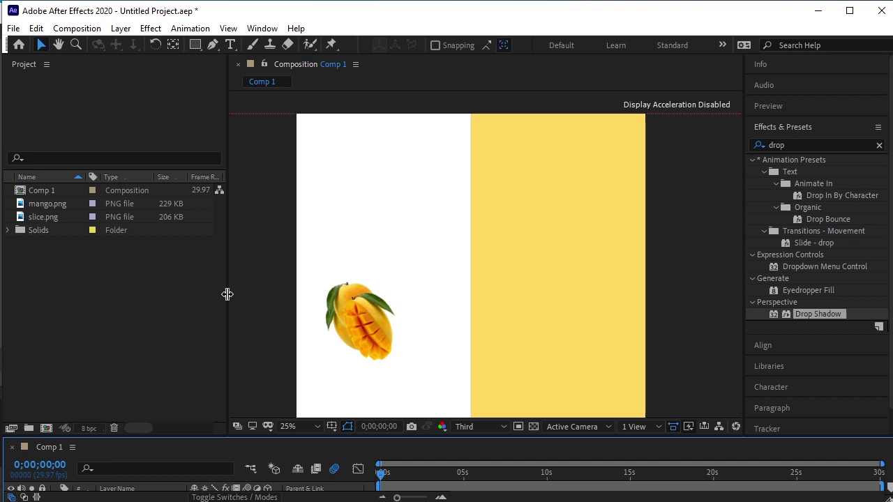
left_click_drag(227, 294, 50, 294)
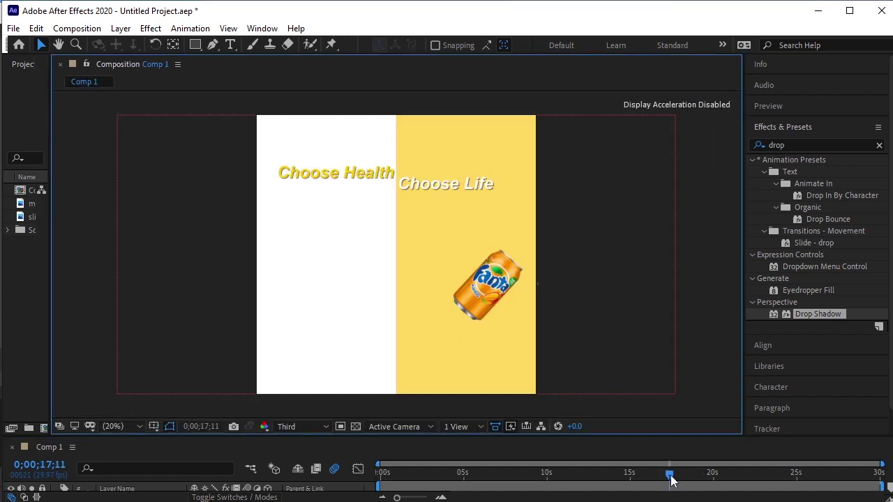
left_click_drag(670, 480, 290, 471)
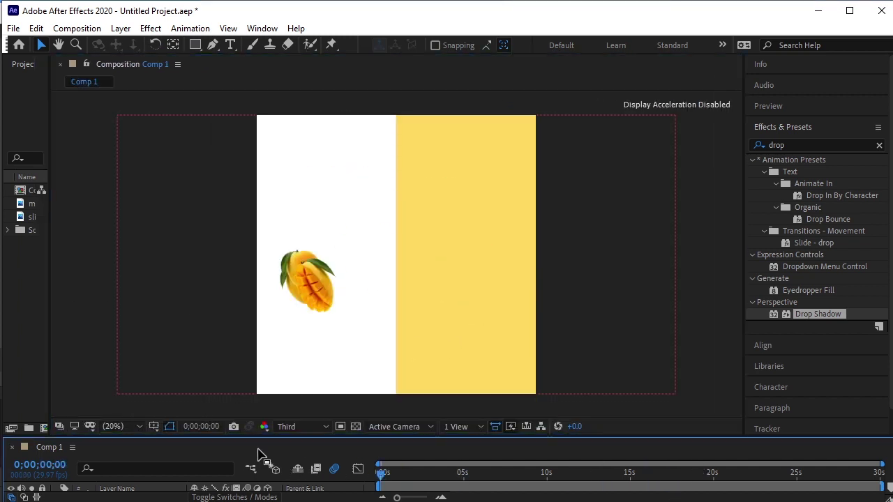
key("space")
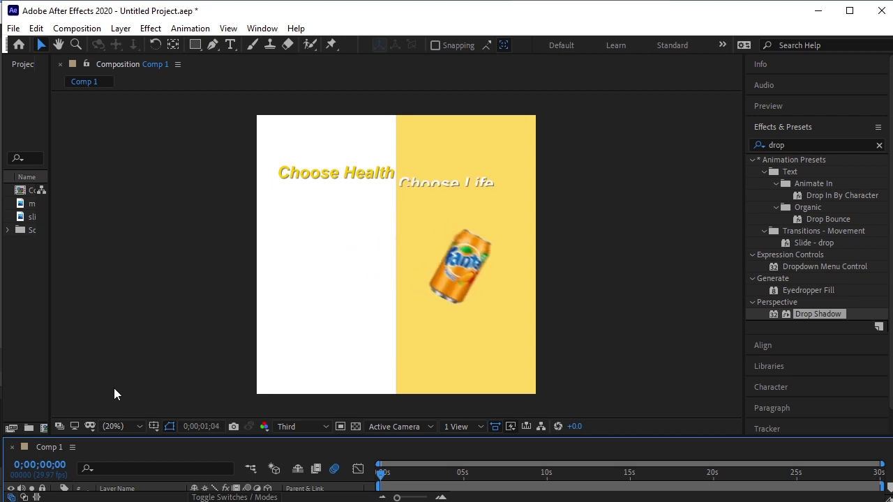